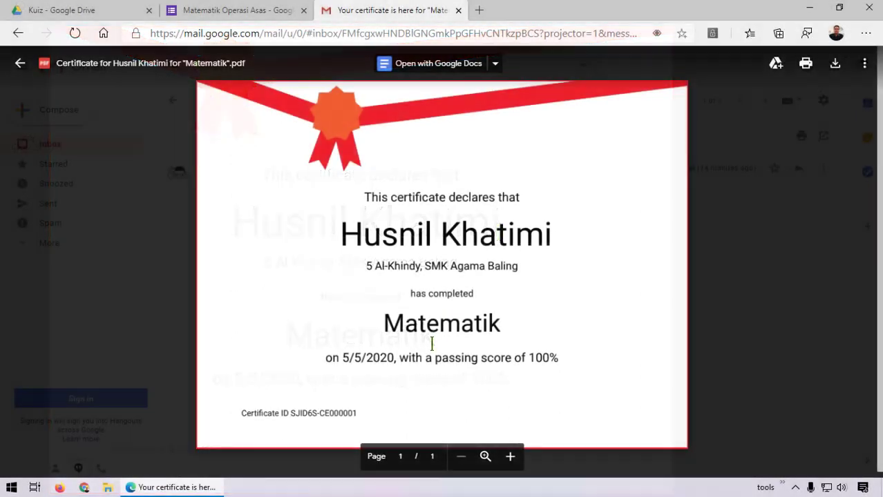
# Leave the emailed certificate PDF in Gmail and return to the Matematik Operasi Asas quiz form
pyautogui.click(271, 12)
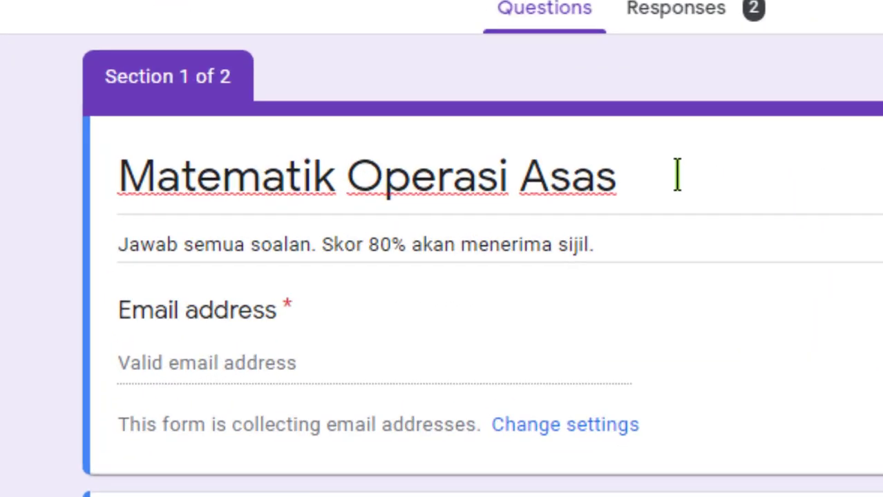
pyautogui.tripleClick(457, 174)
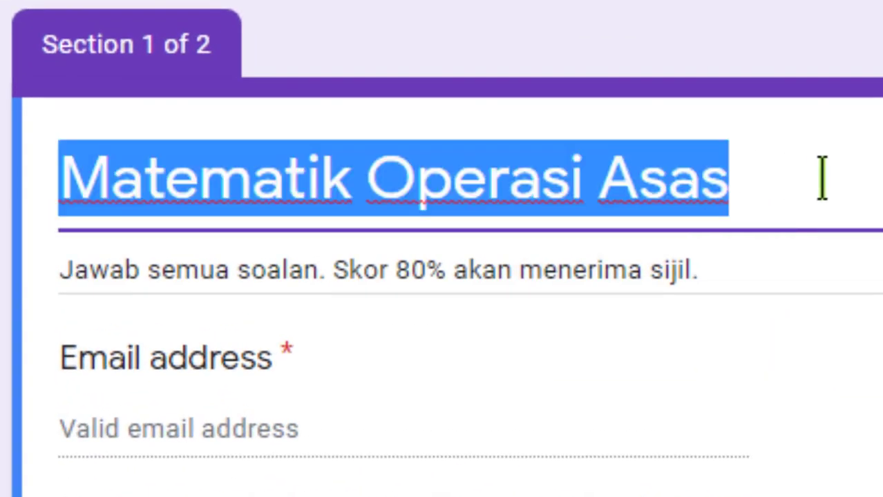
pyautogui.tripleClick(190, 283)
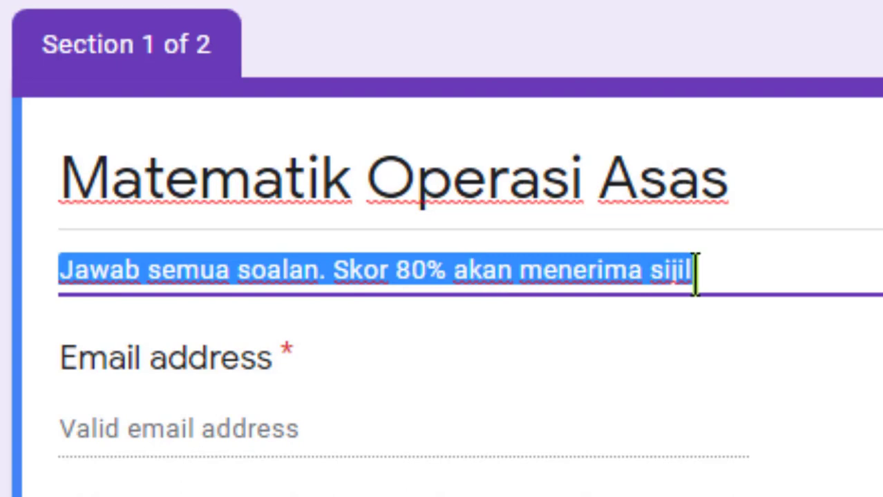
pyautogui.click(811, 263)
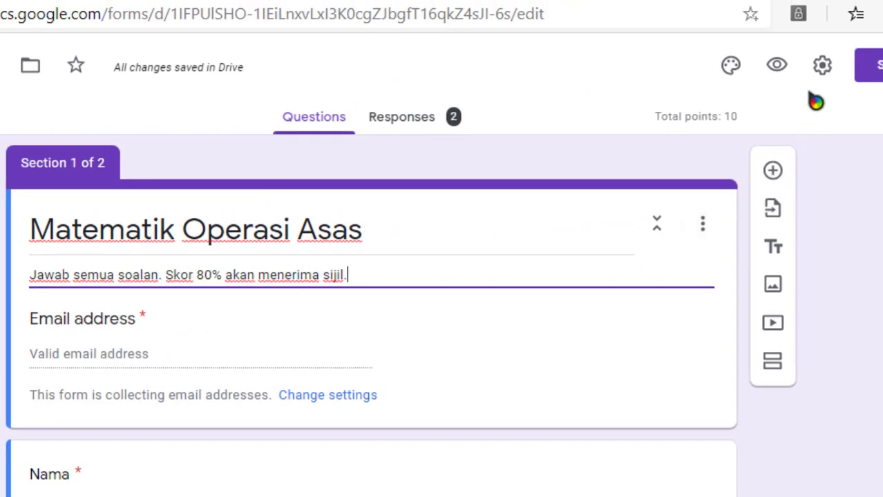
# Append 'Jika lulus, sijil akan dihantar ke email anda.' to the form's confirmation message in Settings
pyautogui.click(820, 65)
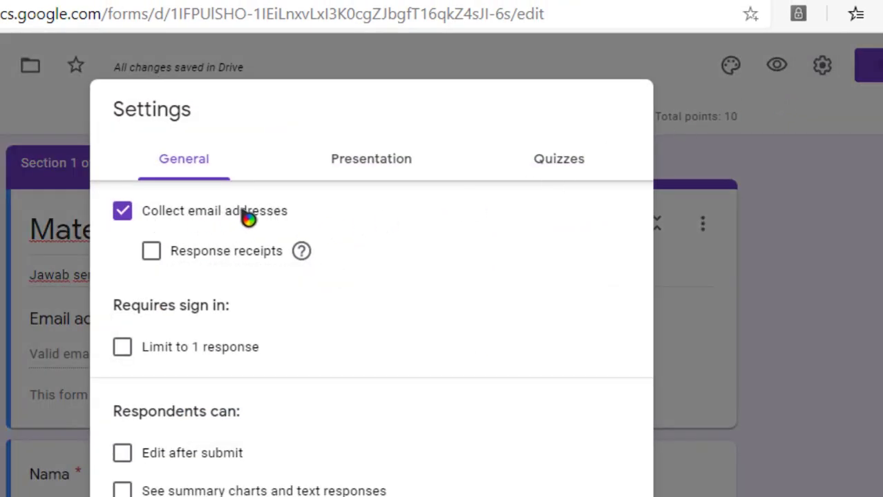
pyautogui.click(393, 168)
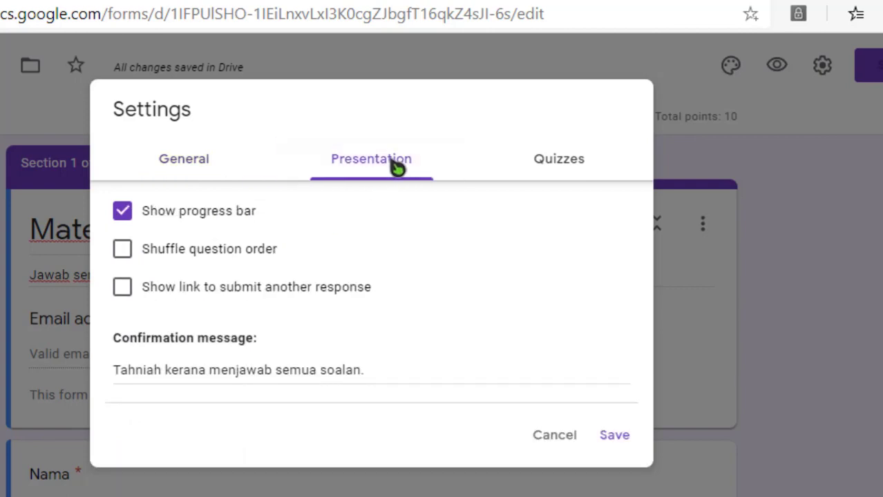
pyautogui.click(115, 371)
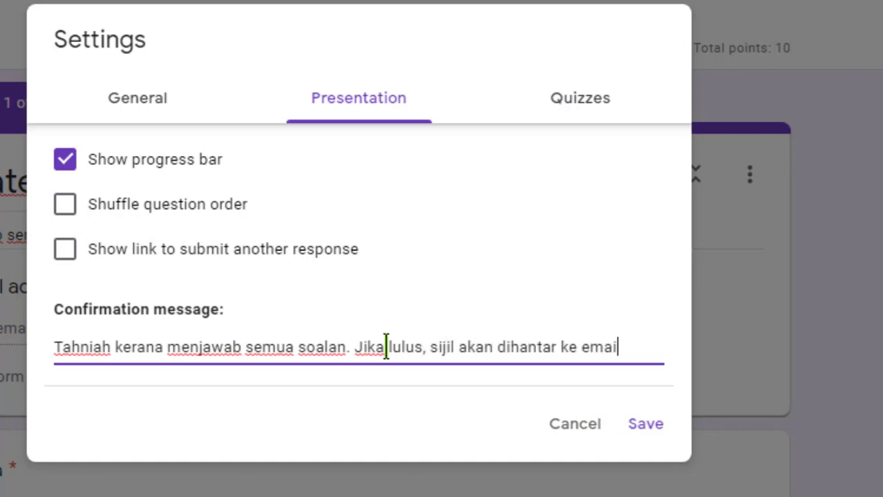
pyautogui.write('a.')
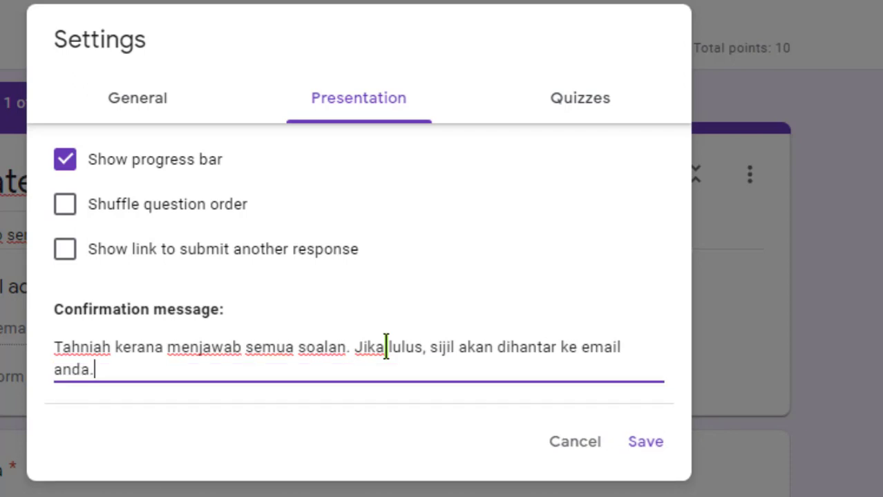
pyautogui.click(564, 112)
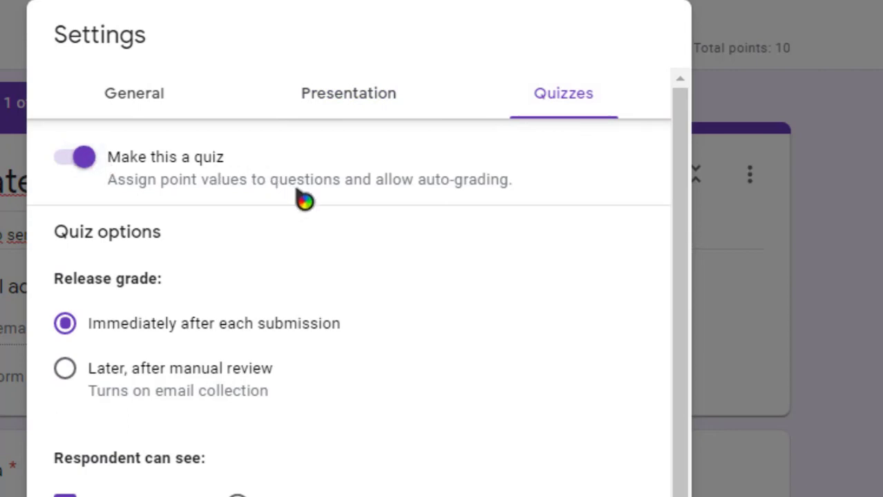
pyautogui.scroll(-1, 332, 214)
pyautogui.scroll(-2, 376, 248)
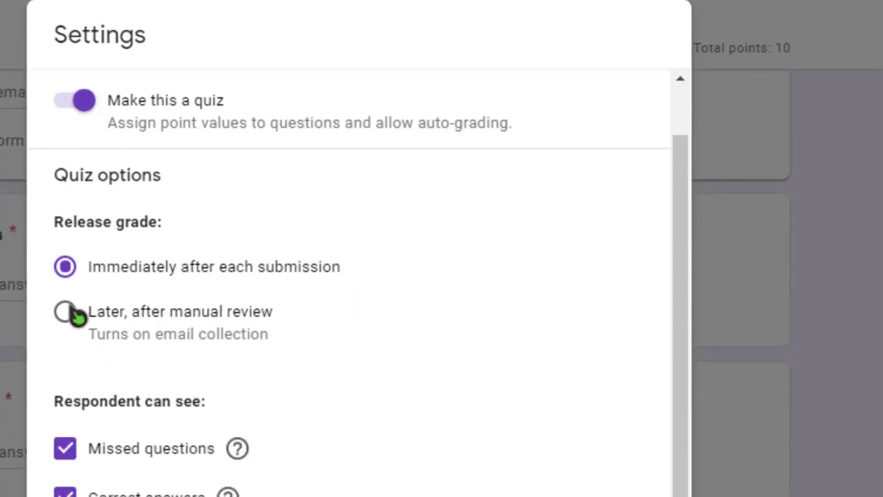
pyautogui.press('Escape')
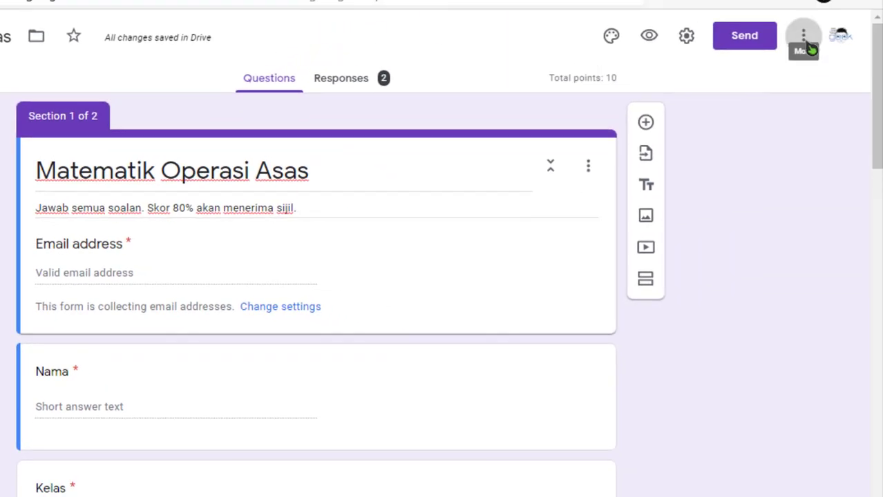
# Search the Add-ons marketplace for Certify'em and open its add-on page
pyautogui.click(808, 46)
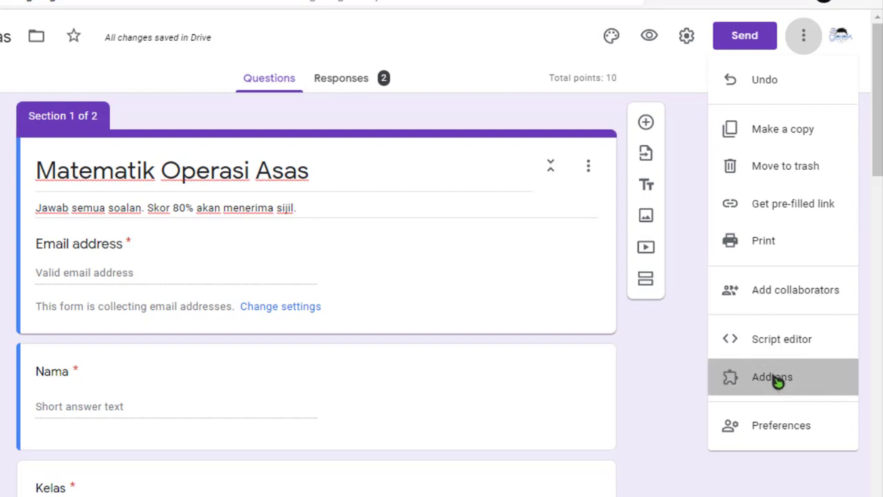
pyautogui.click(773, 379)
pyautogui.write('certify')
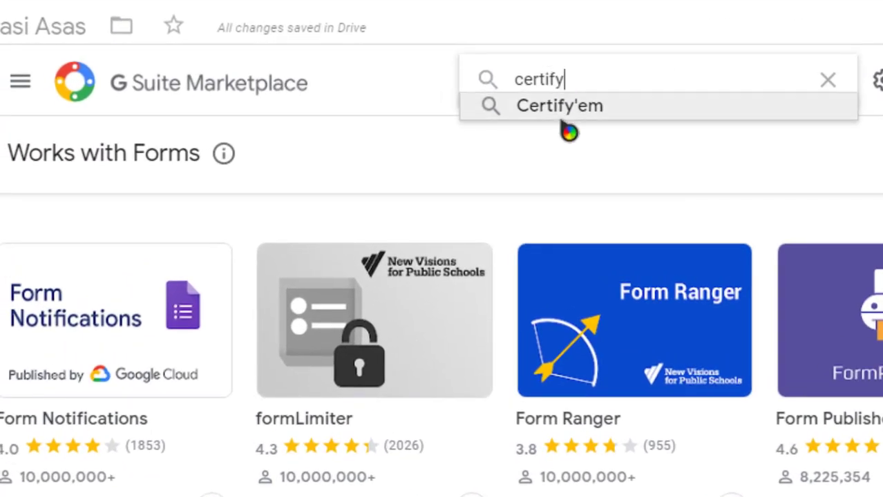
pyautogui.click(570, 122)
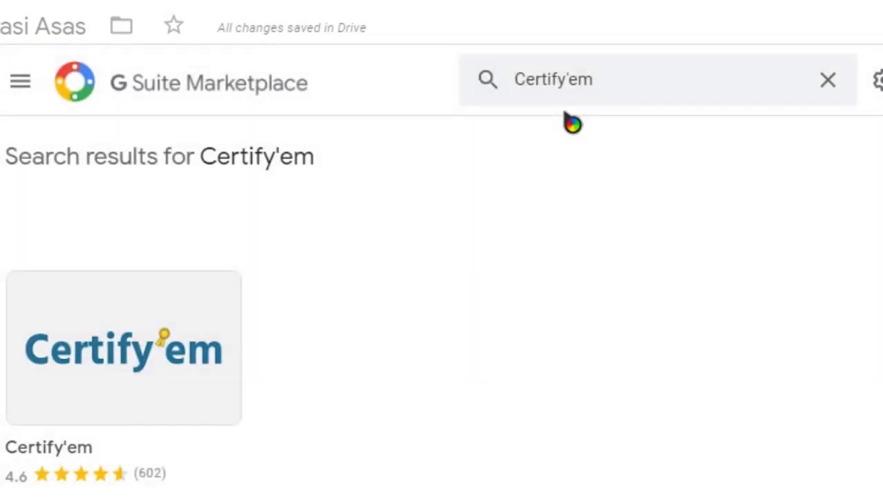
pyautogui.click(161, 345)
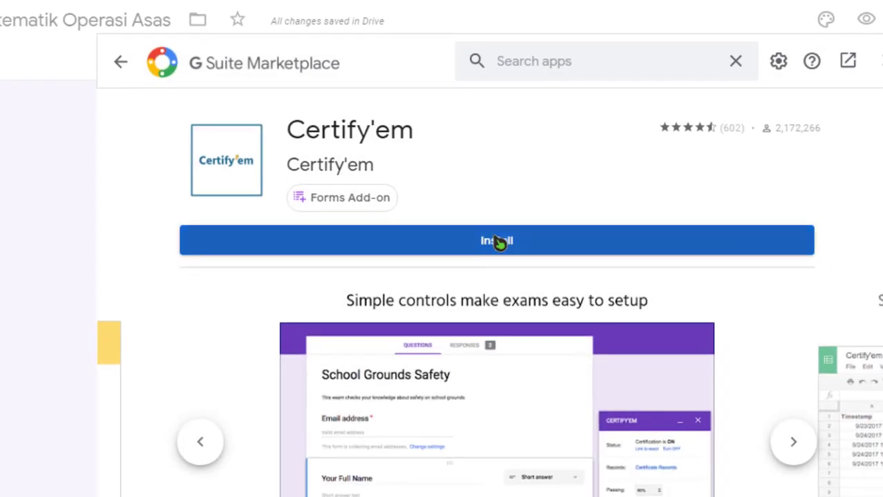
# Install Certify'em, authorize it for the Google account, and close the Marketplace
pyautogui.click(511, 287)
pyautogui.click(611, 388)
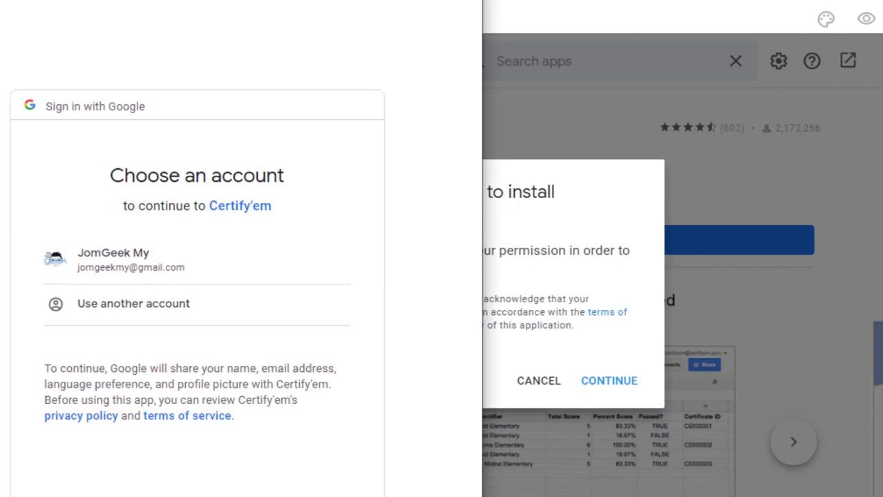
pyautogui.click(114, 269)
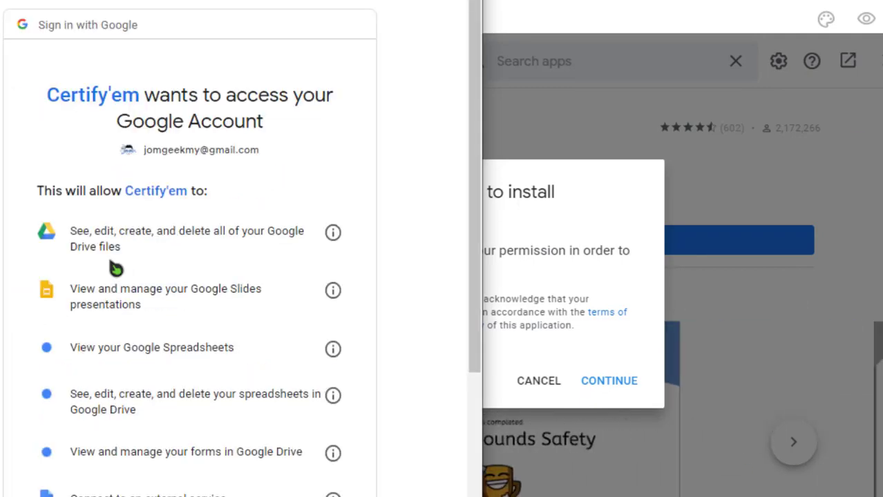
pyautogui.scroll(-5, 240, 269)
pyautogui.click(330, 484)
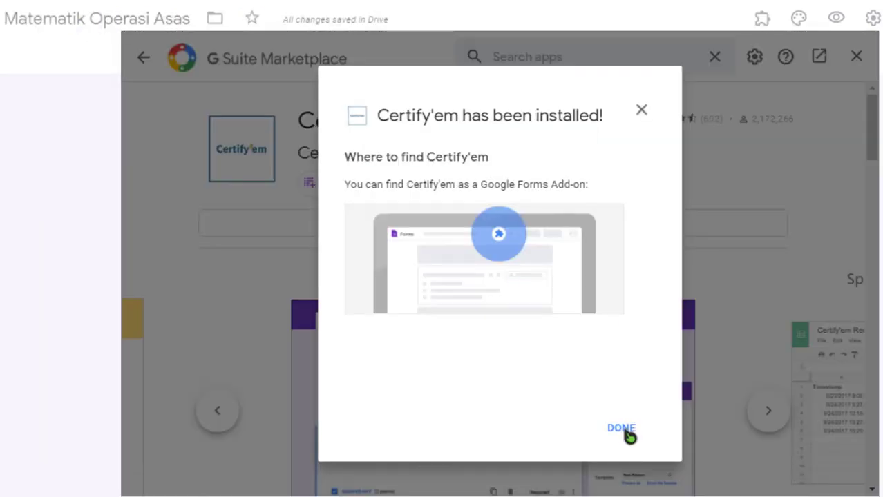
pyautogui.click(622, 429)
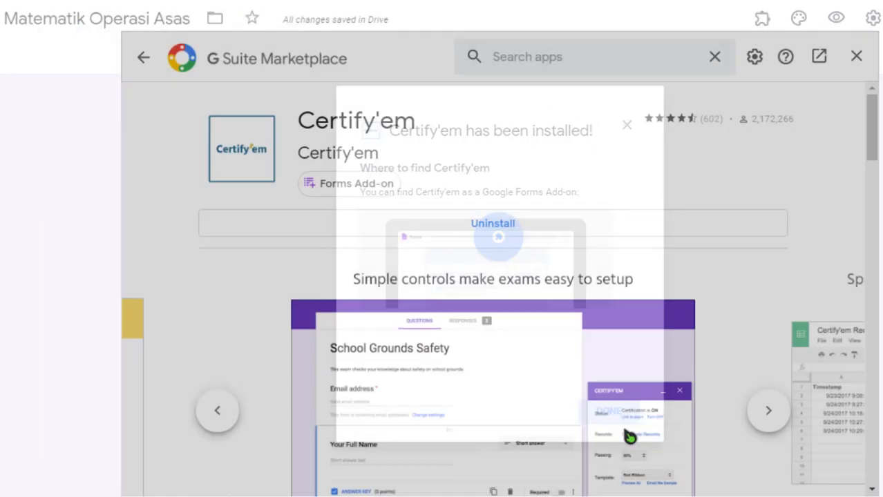
pyautogui.click(856, 58)
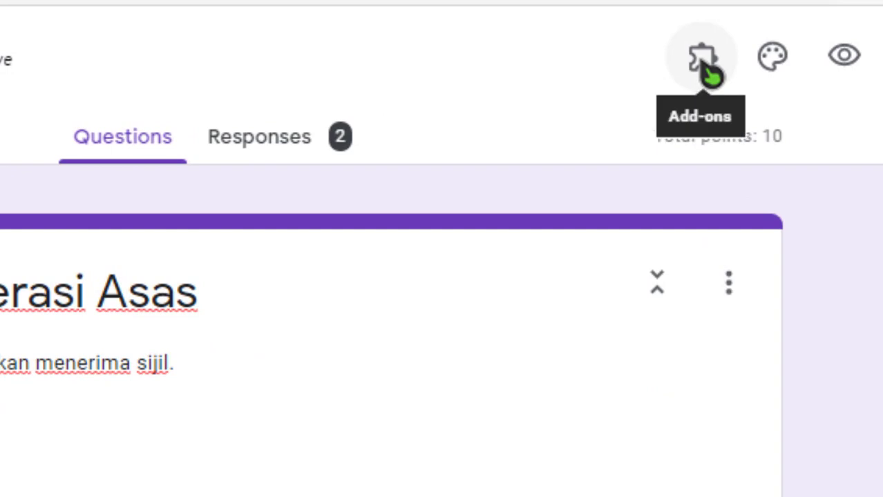
# Show the Certify'em controls sidebar from the Add-ons menu beside the quiz
pyautogui.click(708, 71)
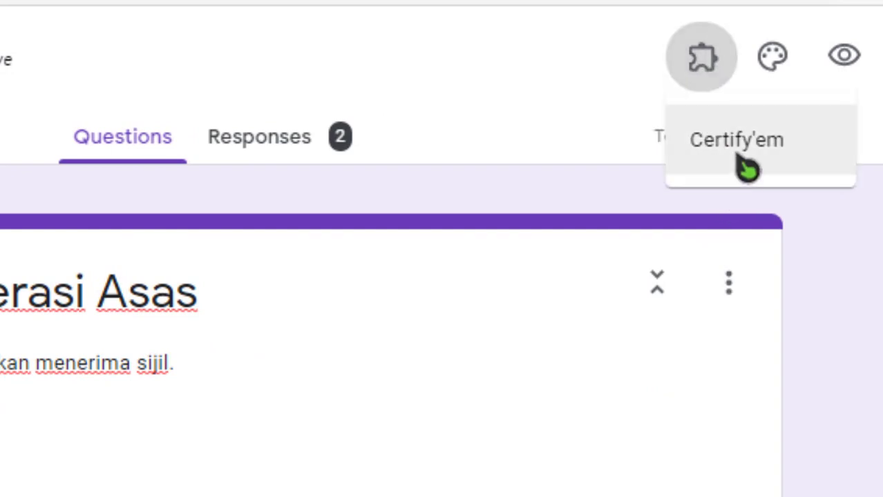
pyautogui.click(745, 166)
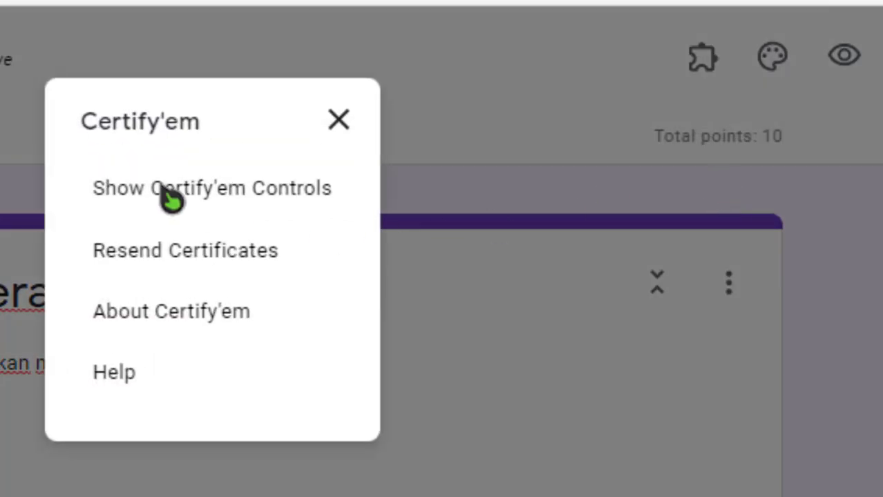
pyautogui.click(171, 197)
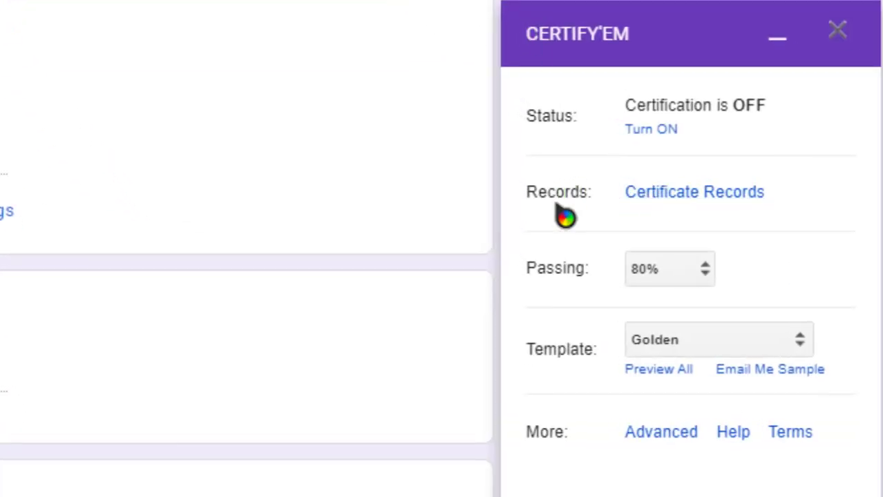
pyautogui.scroll(-2, 566, 258)
pyautogui.scroll(2, 315, 251)
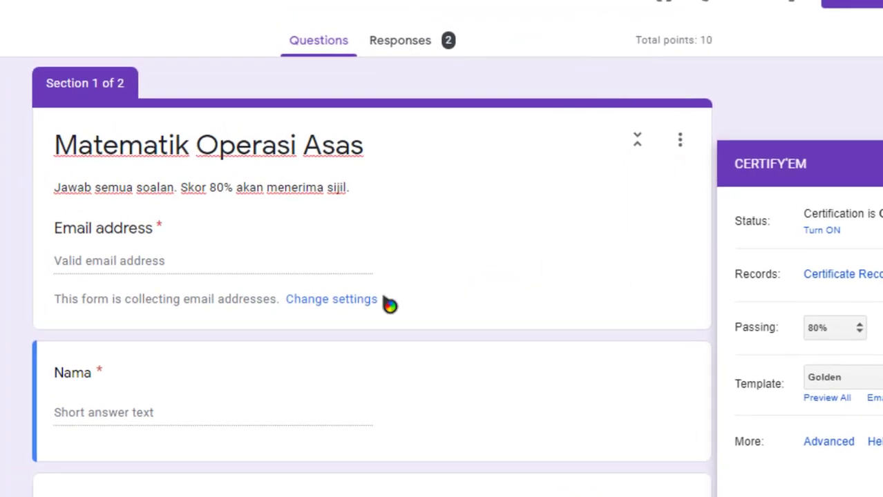
pyautogui.scroll(-4, 386, 303)
pyautogui.scroll(-5, 263, 362)
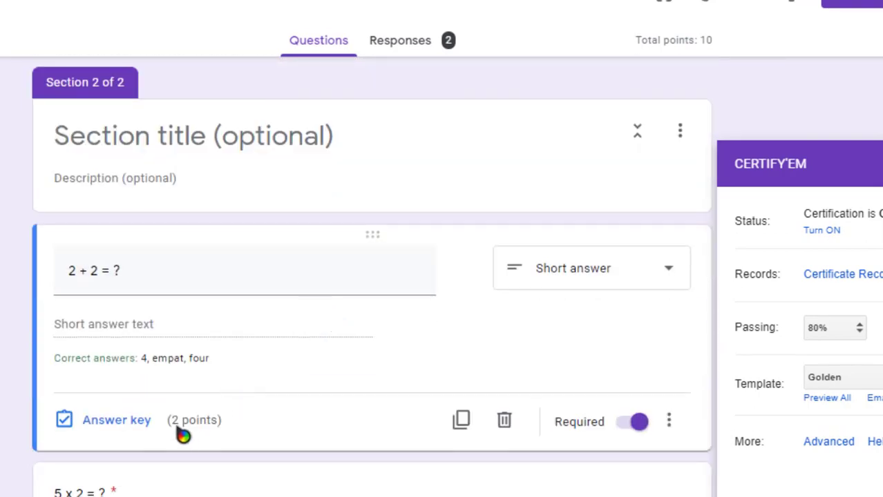
pyautogui.scroll(-8, 208, 428)
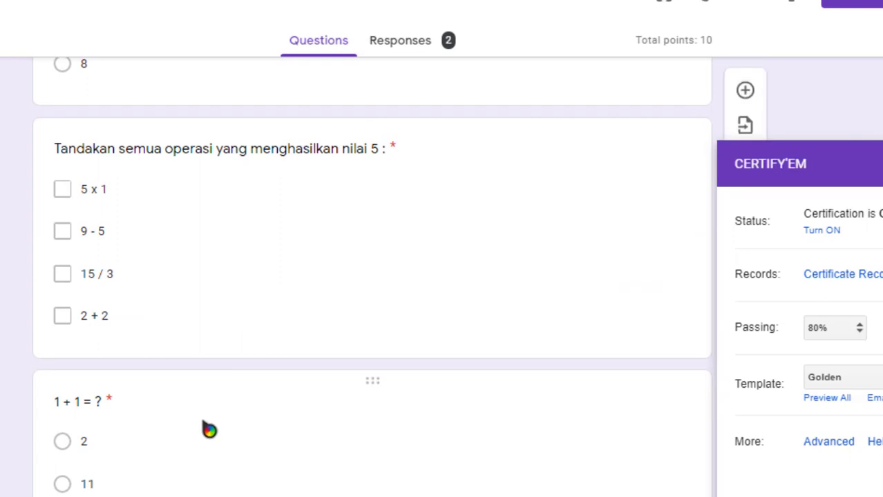
pyautogui.scroll(10, 227, 426)
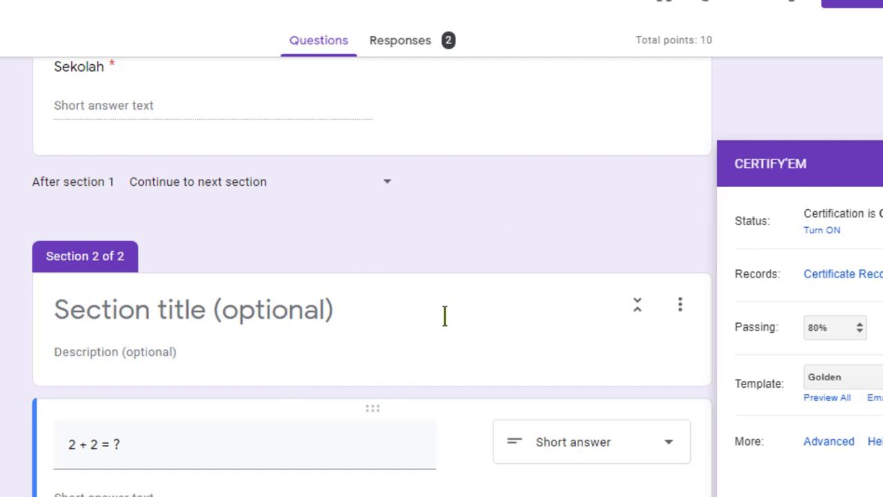
pyautogui.scroll(-4, 497, 315)
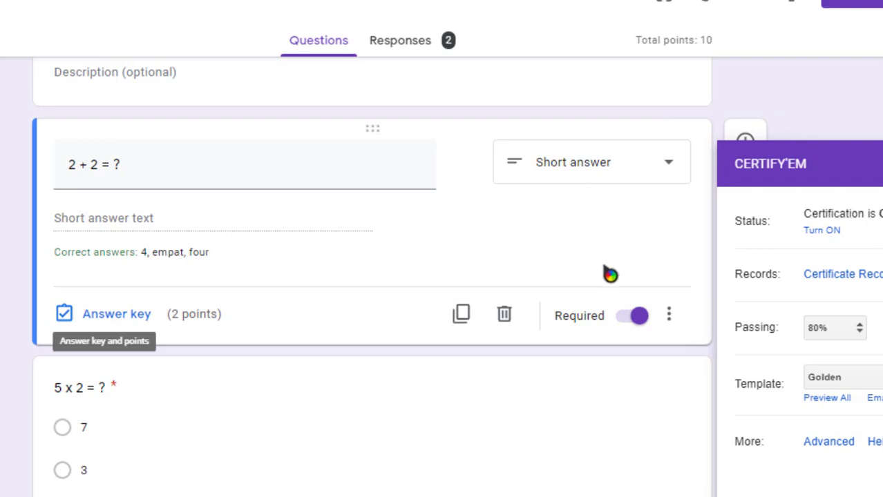
pyautogui.scroll(10, 622, 247)
pyautogui.scroll(3, 666, 207)
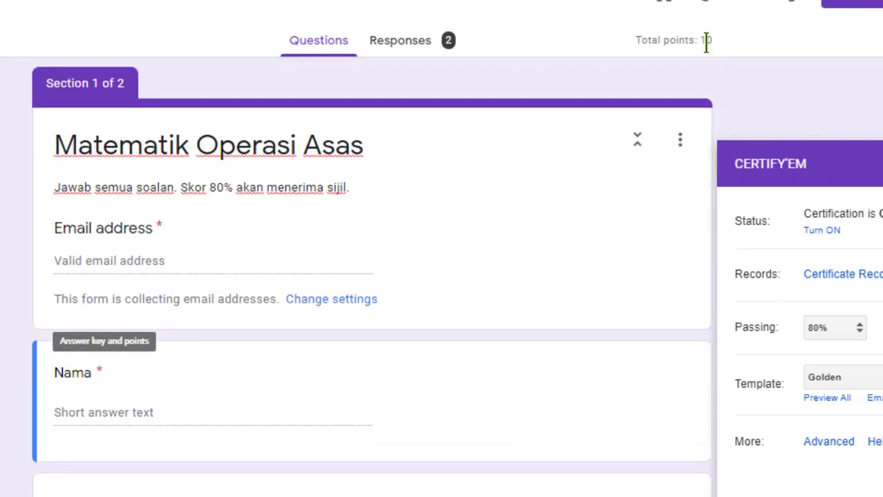
pyautogui.moveTo(715, 42); pyautogui.dragTo(717, 44)
pyautogui.click(721, 56)
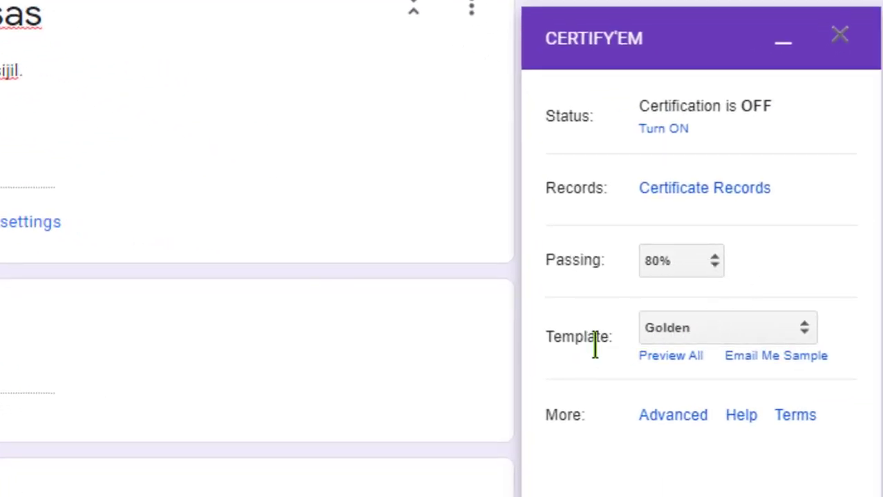
pyautogui.click(671, 356)
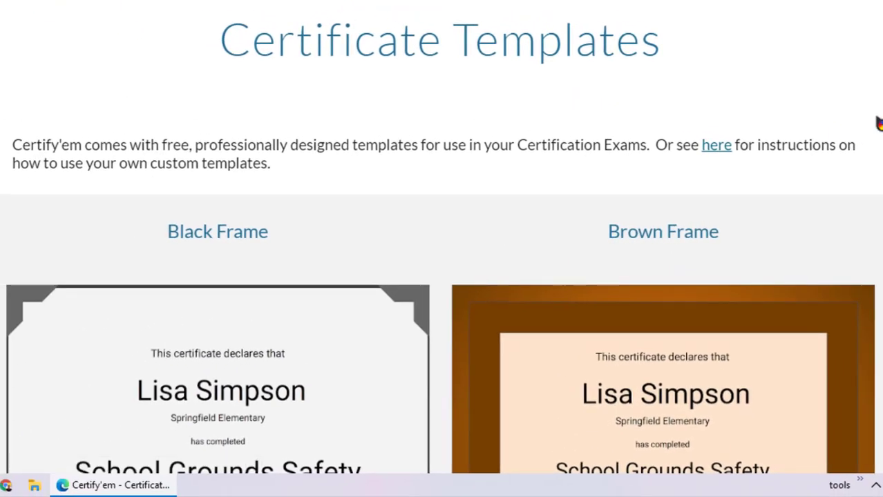
pyautogui.scroll(-7, 879, 123)
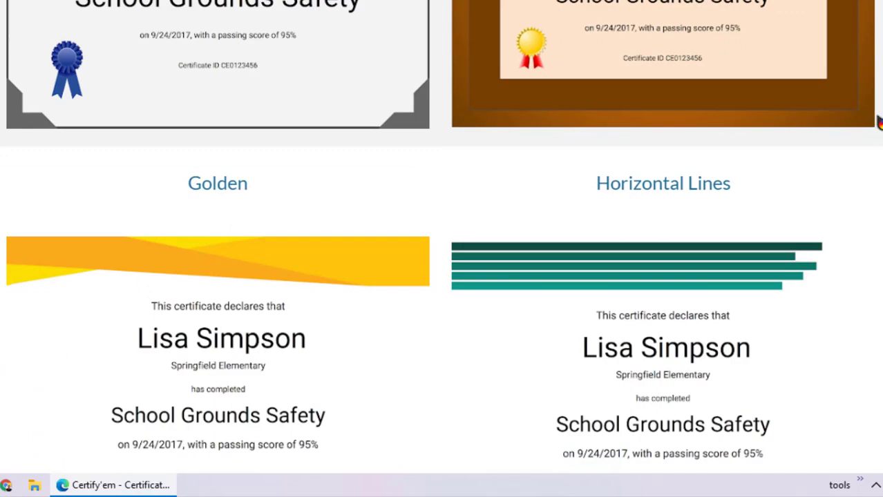
pyautogui.scroll(-8, 441, 238)
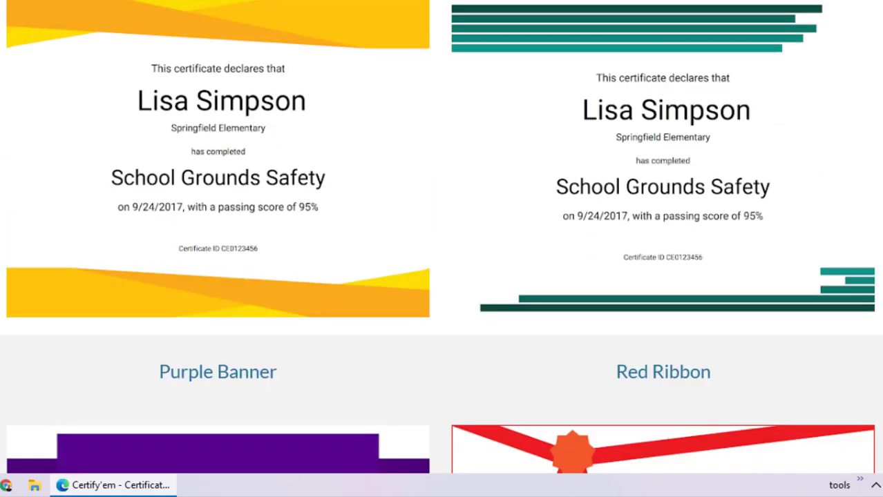
pyautogui.scroll(-10, 440, 237)
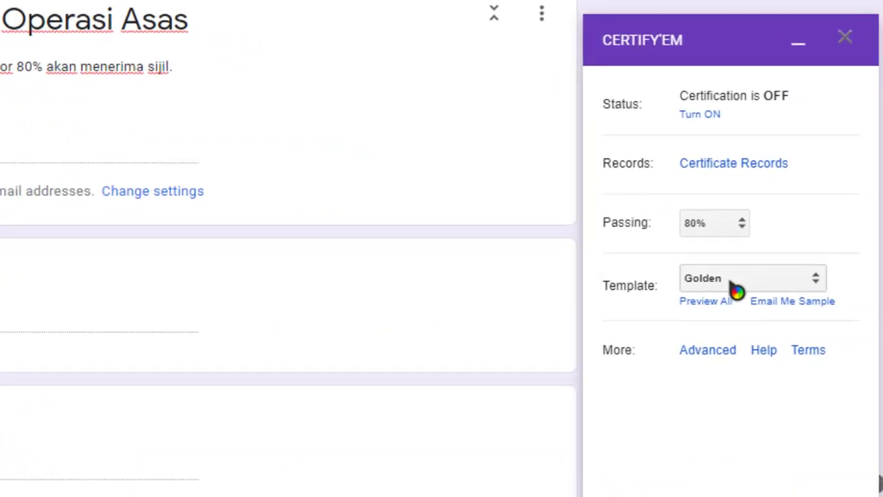
# Pick the Thumbs Up template in Certify'em and turn certification ON
pyautogui.click(726, 281)
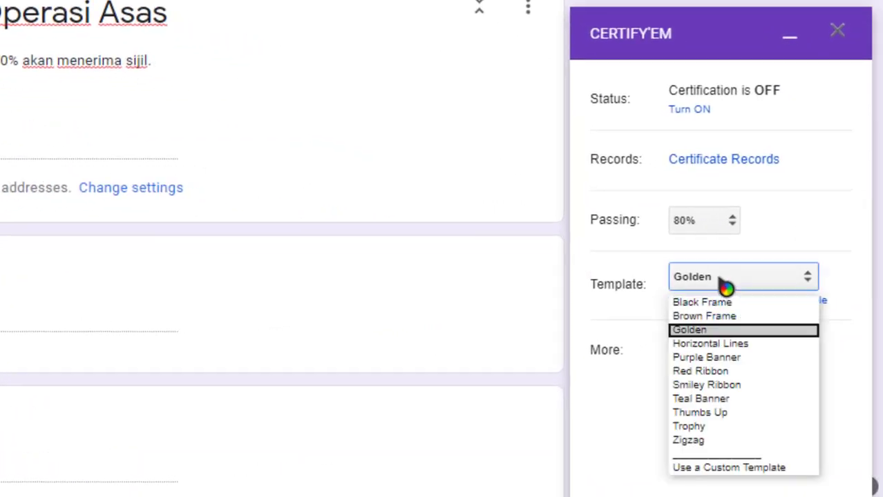
pyautogui.click(727, 413)
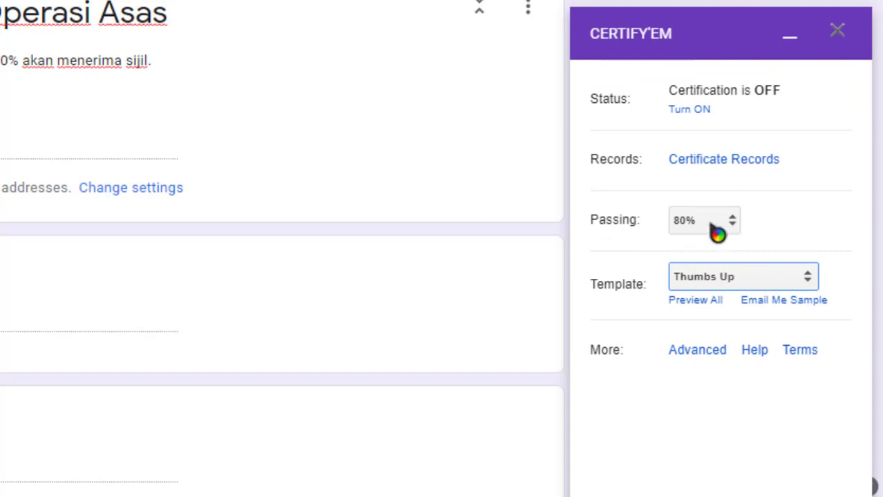
pyautogui.click(689, 111)
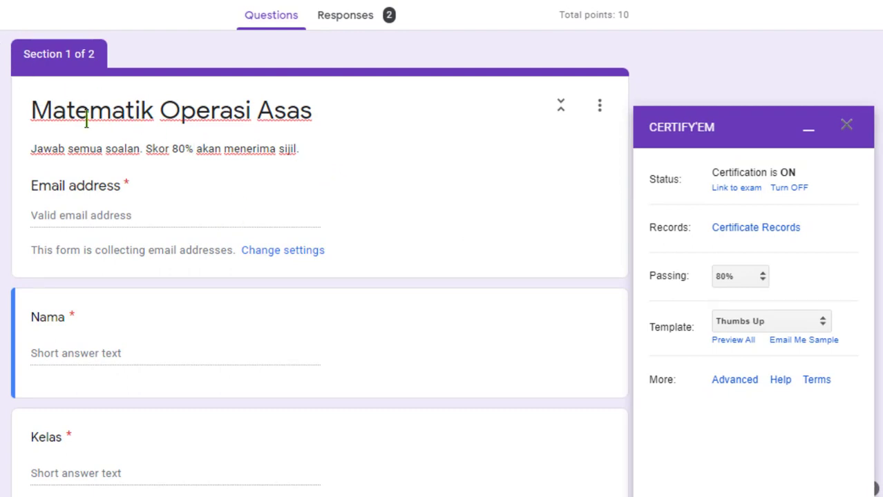
pyautogui.click(331, 109)
pyautogui.moveTo(331, 109); pyautogui.dragTo(30, 110)
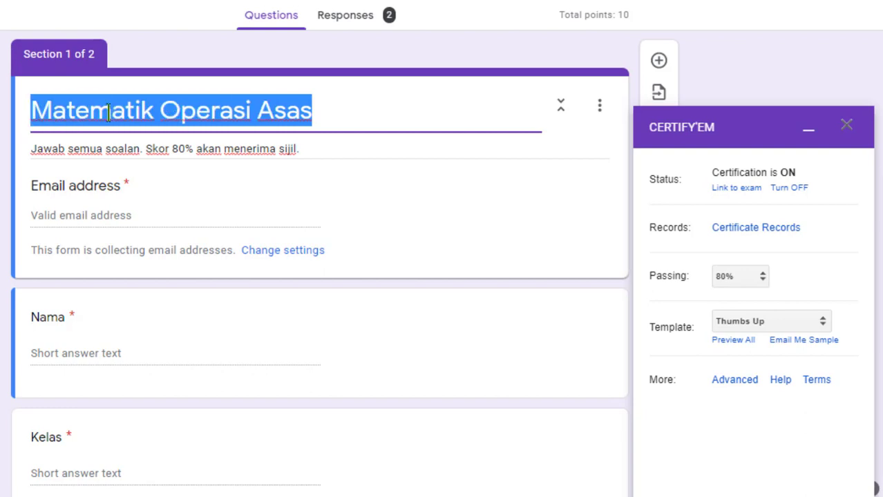
pyautogui.click(317, 109)
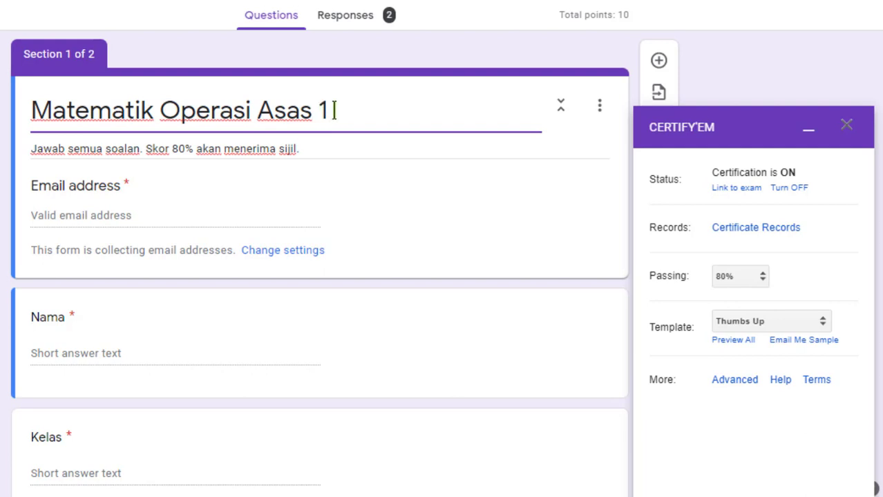
pyautogui.moveTo(335, 111); pyautogui.dragTo(315, 112)
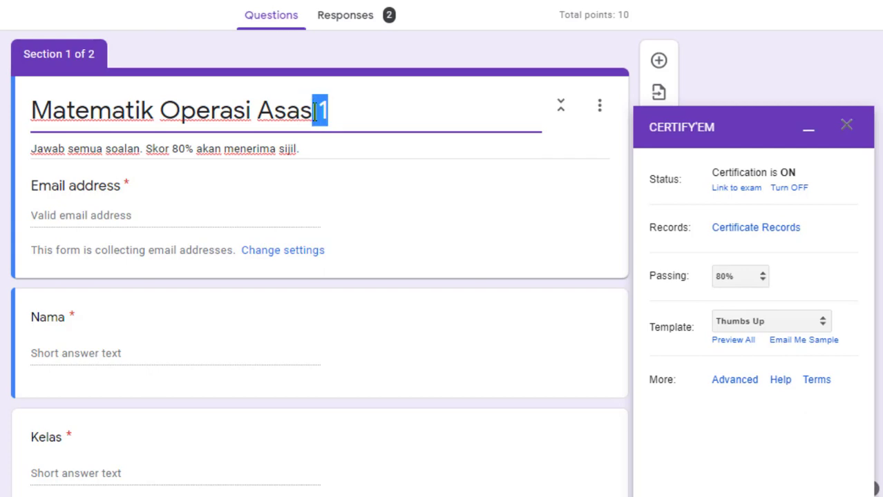
pyautogui.press('BackSpace')
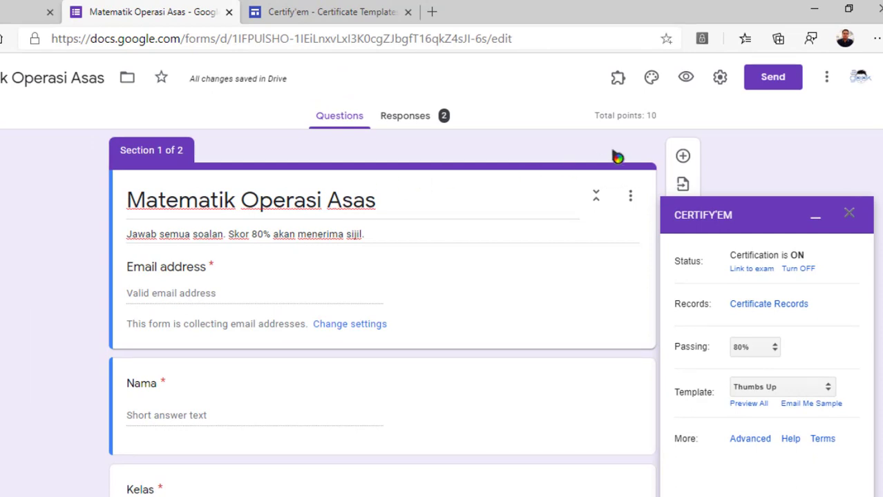
# Preview the form and fill in the respondent's email, name, class and school details
pyautogui.click(686, 79)
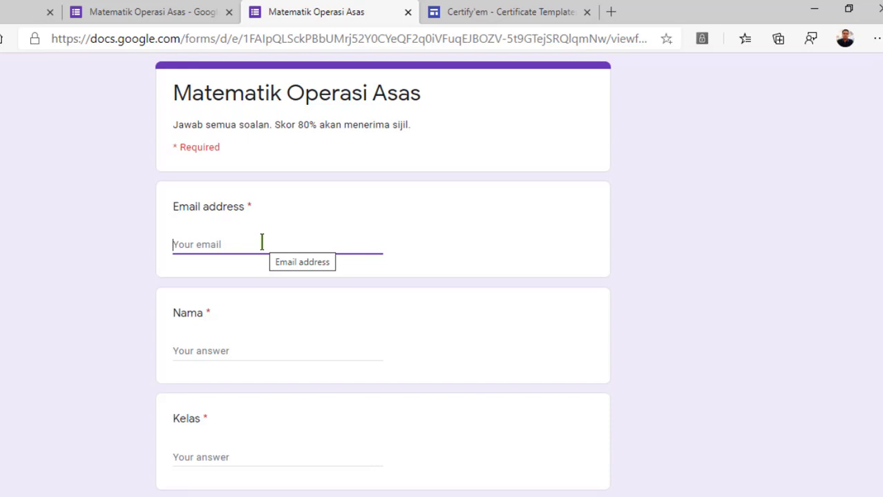
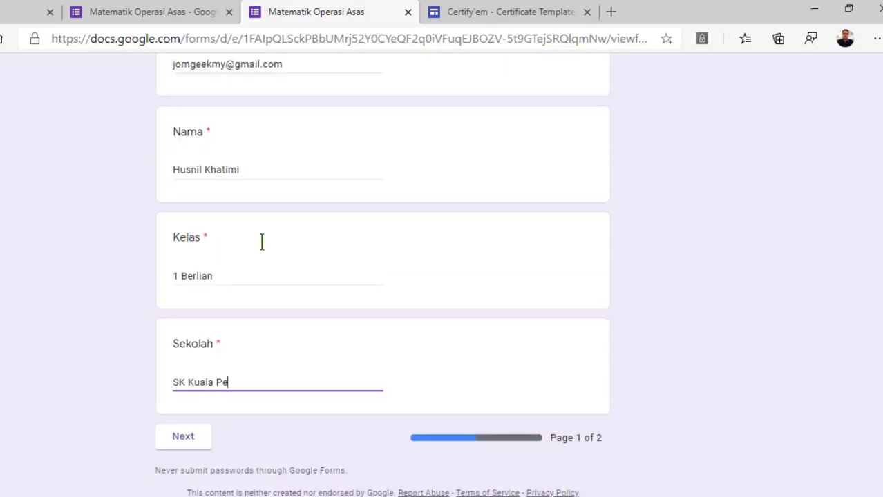
pyautogui.click(191, 442)
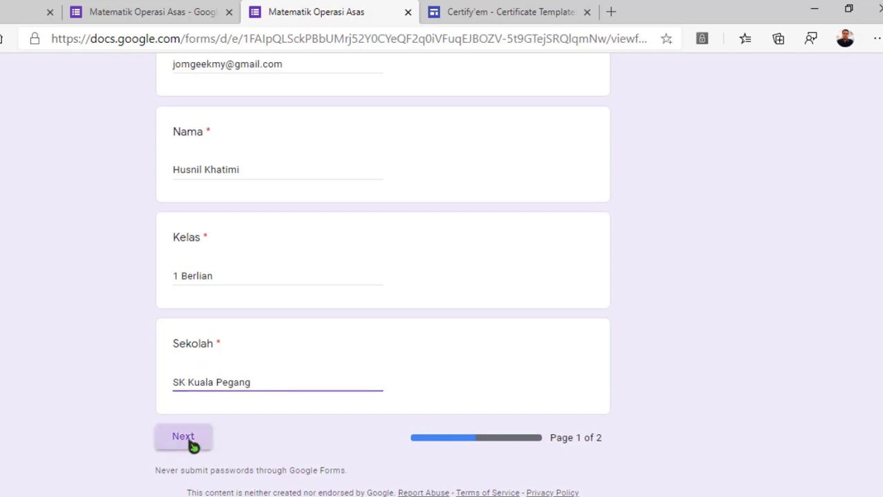
# Answer the quiz questions, including 1 + 1 = 2, submit, and view the 8/10 score
pyautogui.scroll(-1, 228, 373)
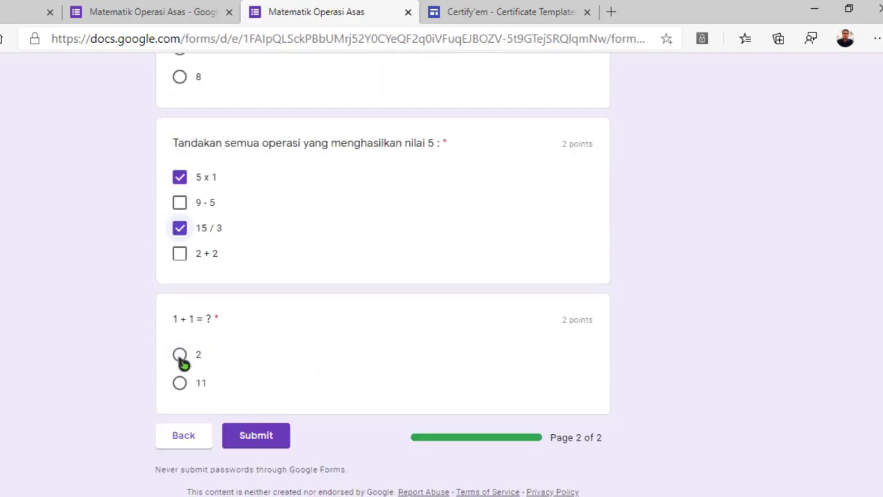
pyautogui.click(181, 356)
pyautogui.scroll(5, 194, 355)
pyautogui.scroll(3, 203, 346)
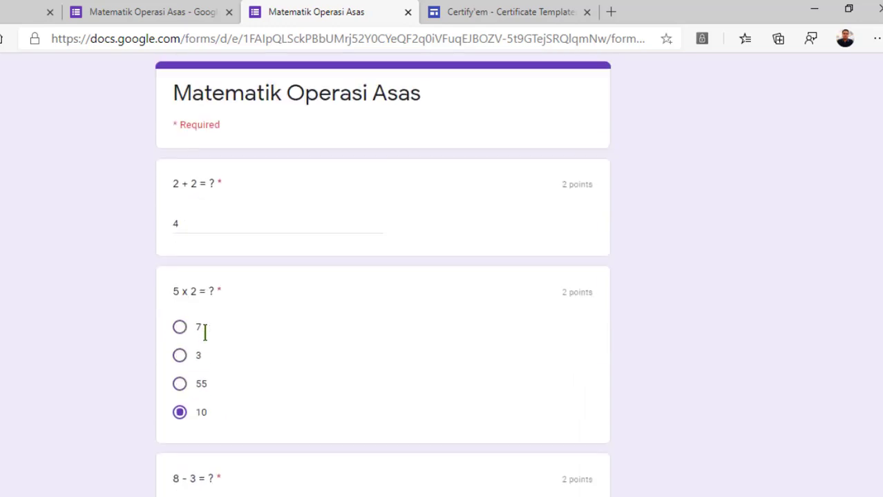
pyautogui.scroll(-10, 247, 379)
pyautogui.click(261, 437)
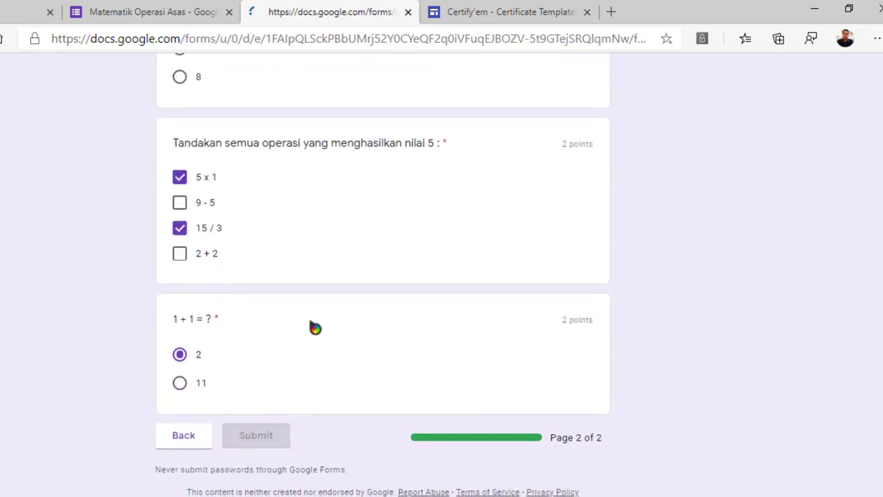
pyautogui.click(212, 179)
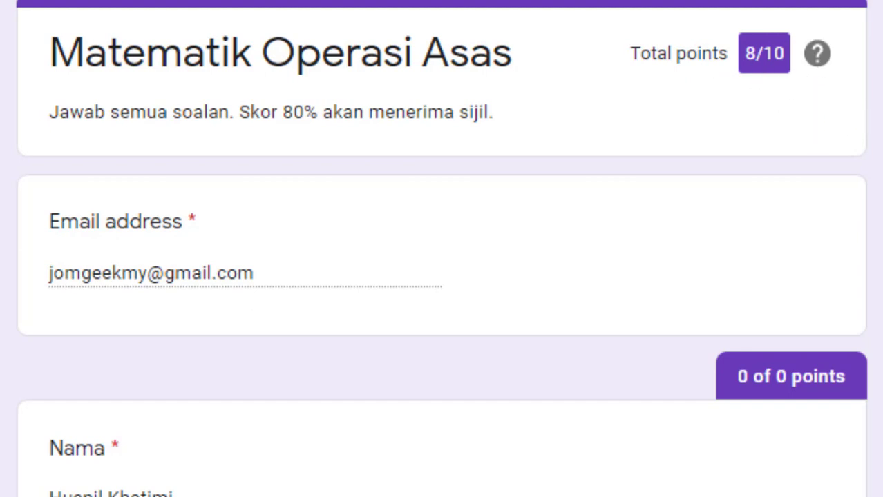
# Scroll through the 8/10 graded answers, then open Gmail in a new tab
pyautogui.scroll(-15, 871, 119)
pyautogui.scroll(-3, 441, 248)
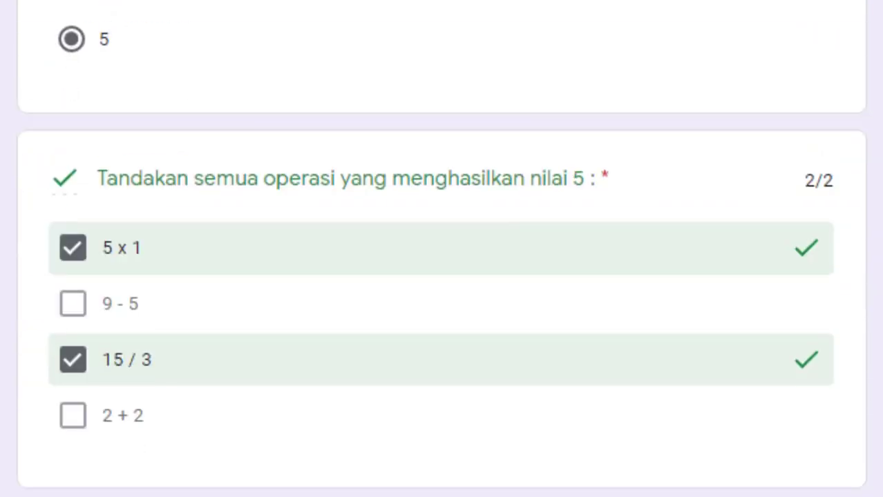
pyautogui.scroll(15, 441, 248)
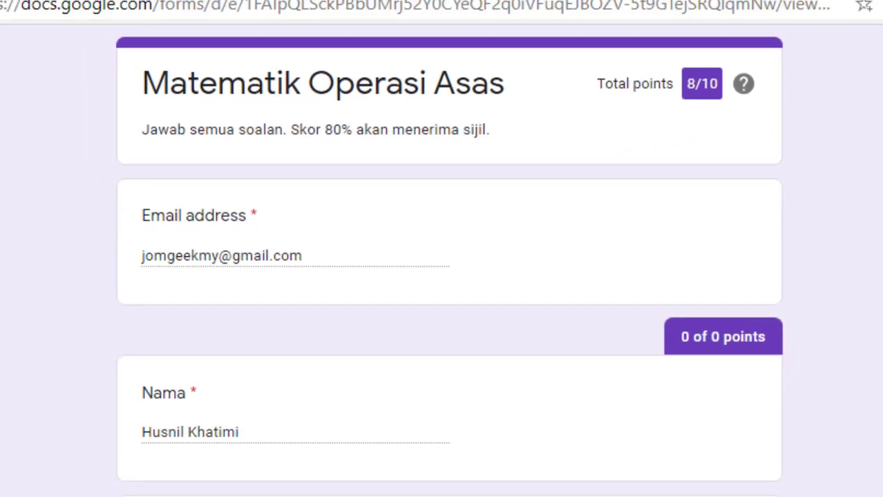
pyautogui.click(819, 32)
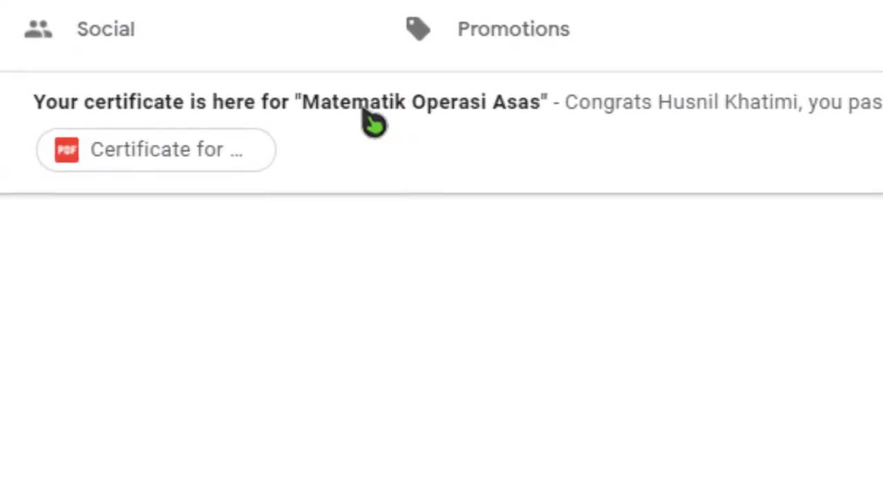
# Open the certificate email's PDF and highlight its course title, date 5/5/2020 and 80% score
pyautogui.click(366, 114)
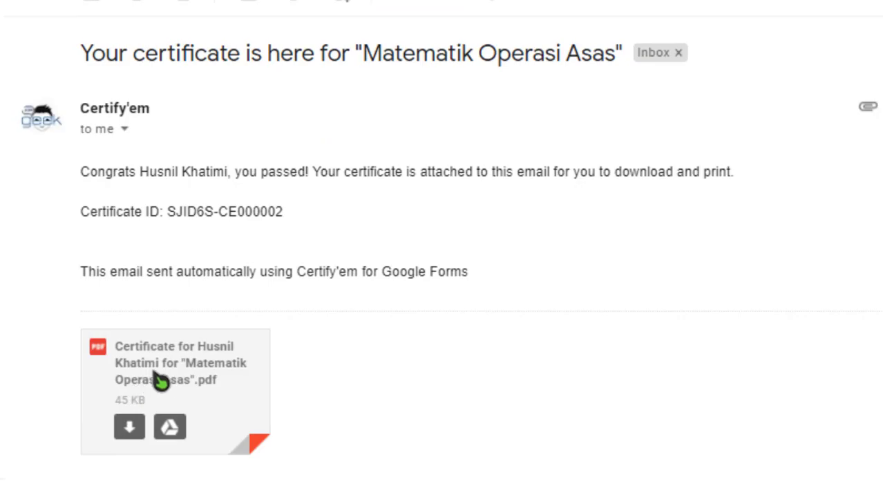
pyautogui.click(188, 379)
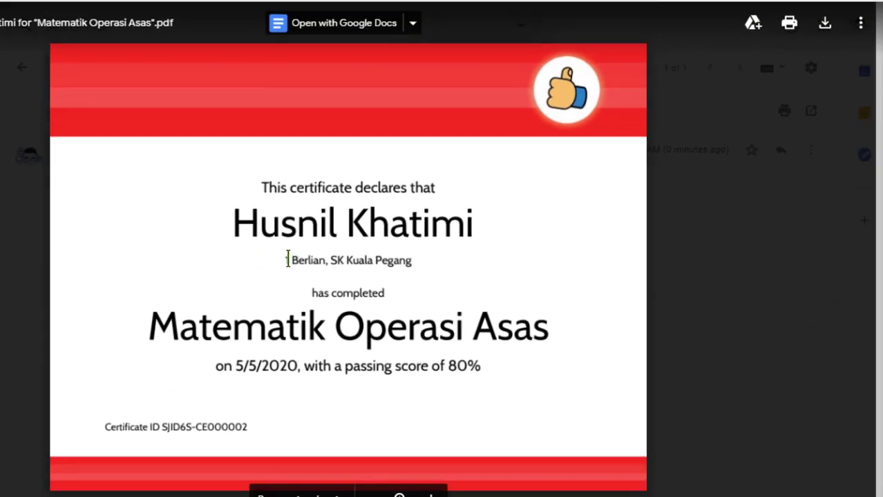
pyautogui.moveTo(287, 260); pyautogui.dragTo(333, 257)
pyautogui.click(403, 290)
pyautogui.moveTo(149, 328); pyautogui.dragTo(553, 325)
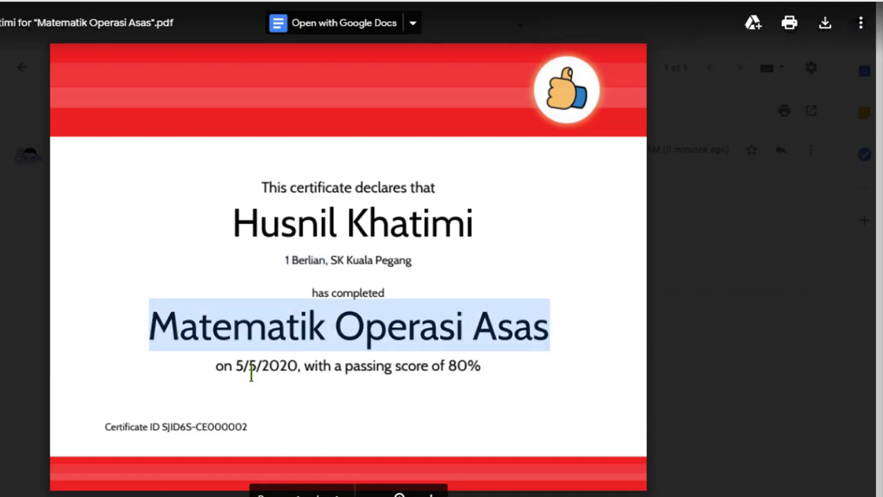
pyautogui.doubleClick(251, 371)
pyautogui.moveTo(429, 366); pyautogui.dragTo(471, 370)
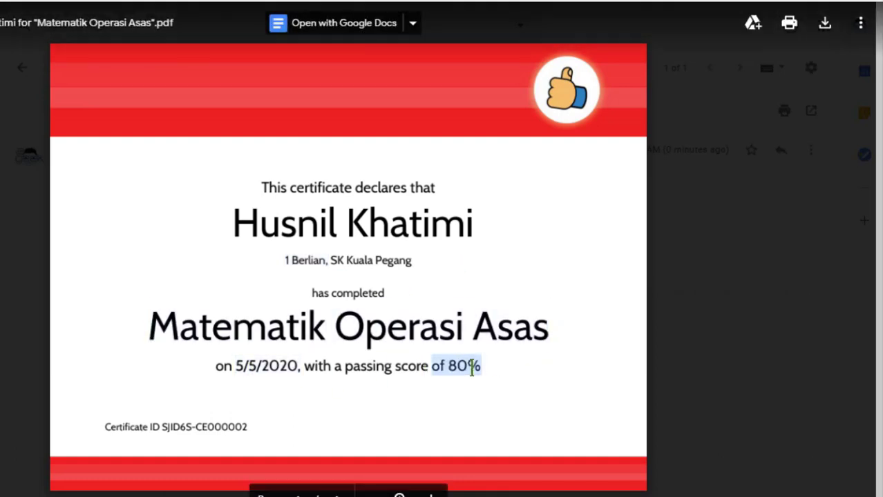
pyautogui.click(516, 361)
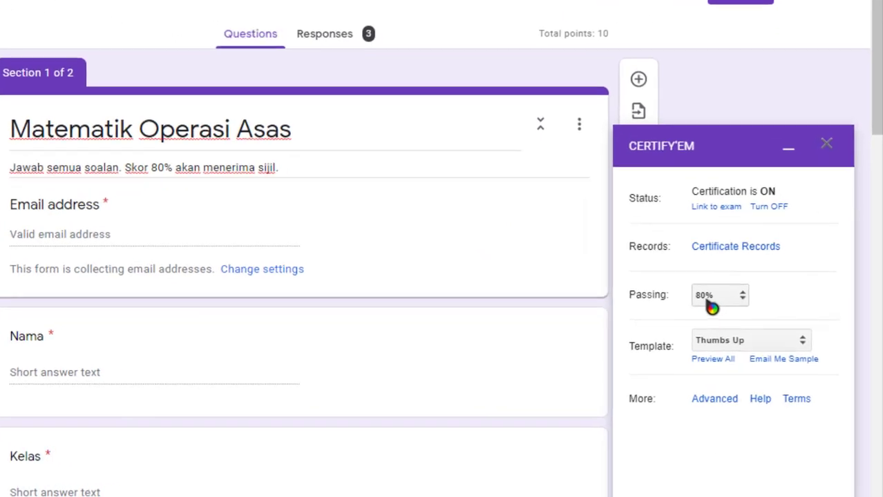
# Change the Certify'em passing score from 80% to 0%
pyautogui.click(711, 301)
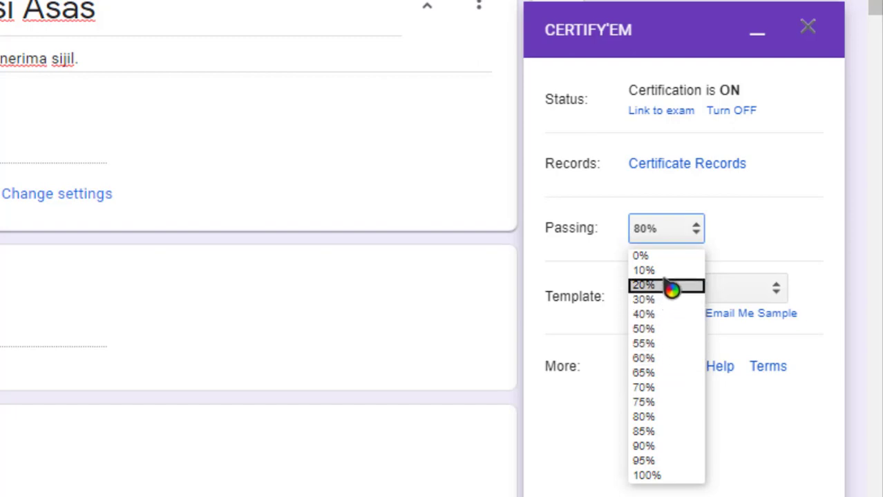
pyautogui.click(662, 257)
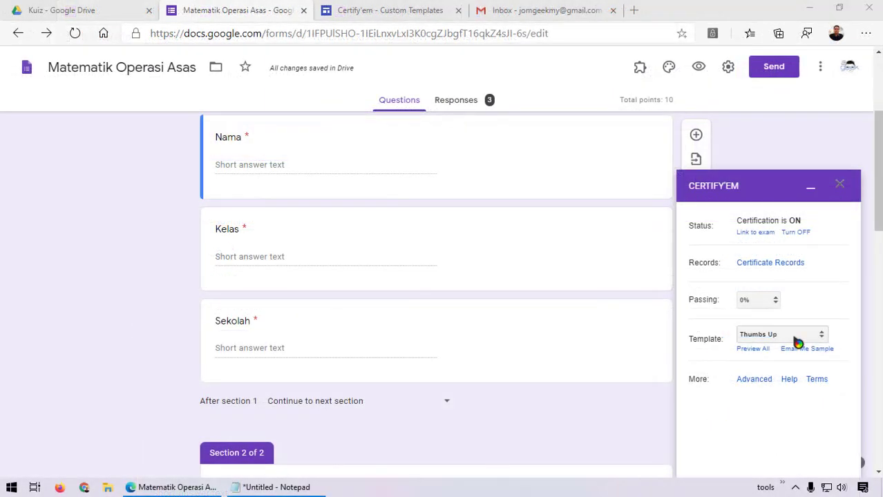
# Browse the Certify'em template gallery keeping Thumbs Up, then go to the Kuiz Drive folder
pyautogui.click(797, 338)
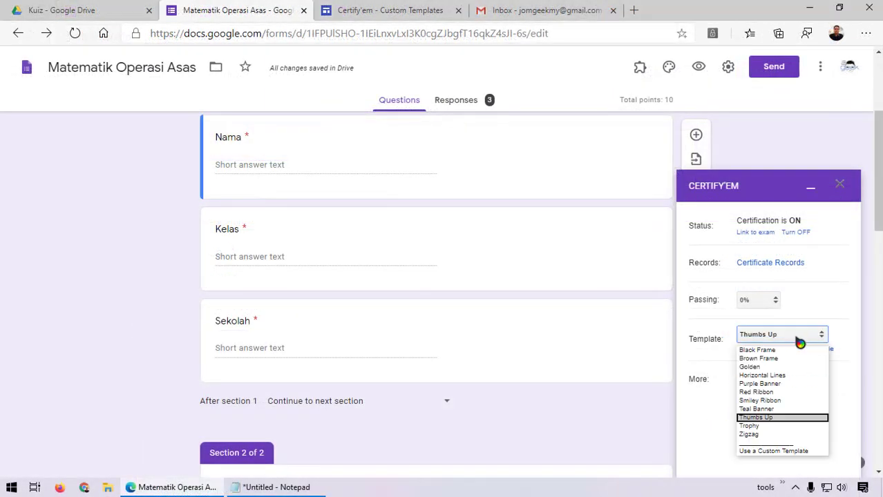
pyautogui.click(807, 341)
pyautogui.click(760, 350)
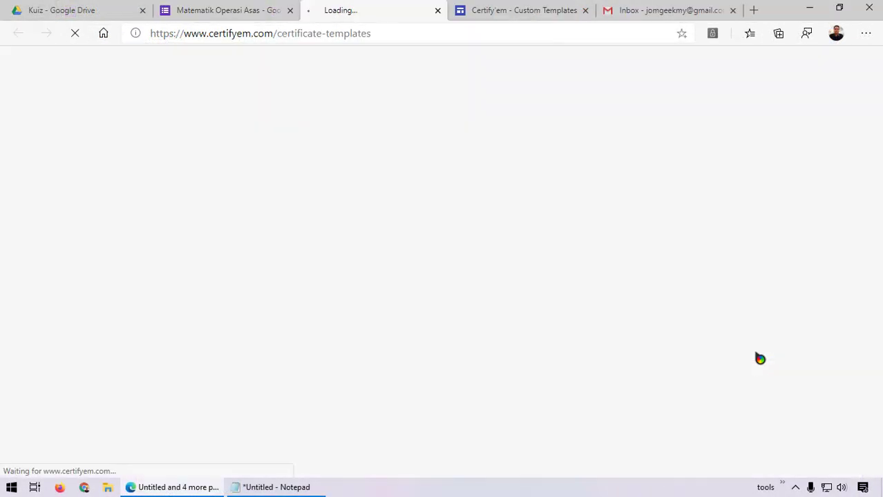
pyautogui.moveTo(880, 104); pyautogui.dragTo(880, 83)
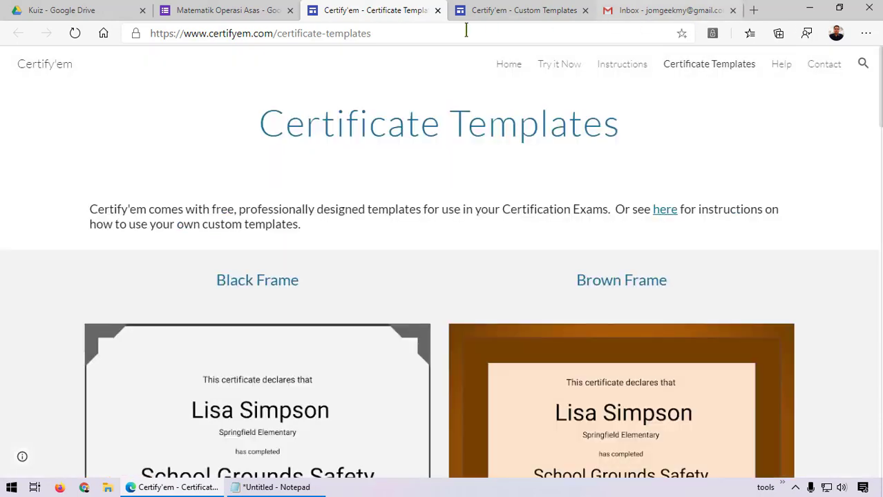
pyautogui.click(248, 14)
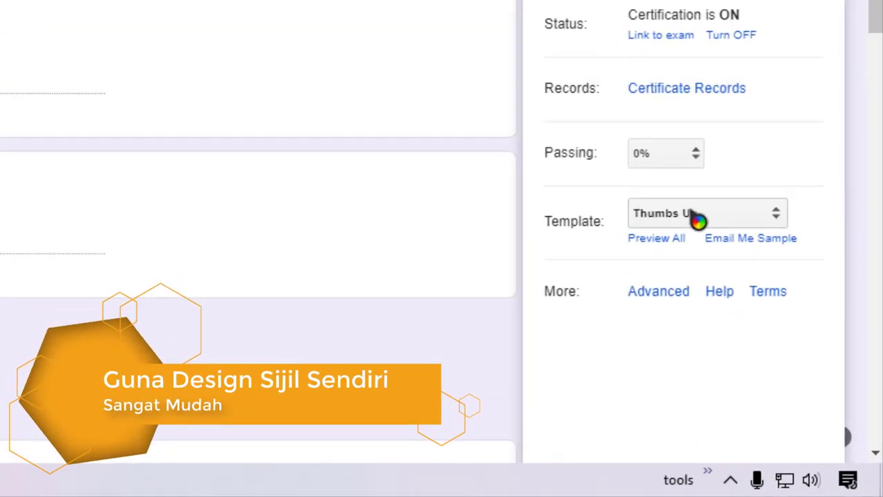
pyautogui.click(777, 337)
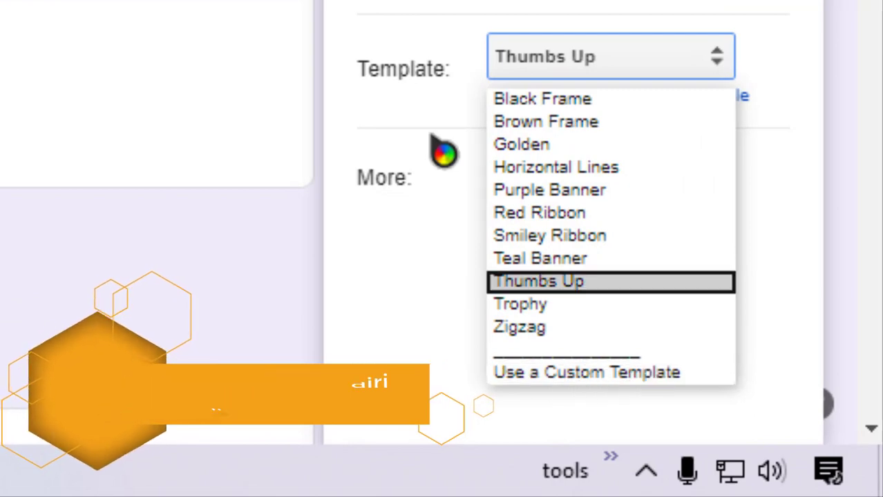
pyautogui.click(411, 121)
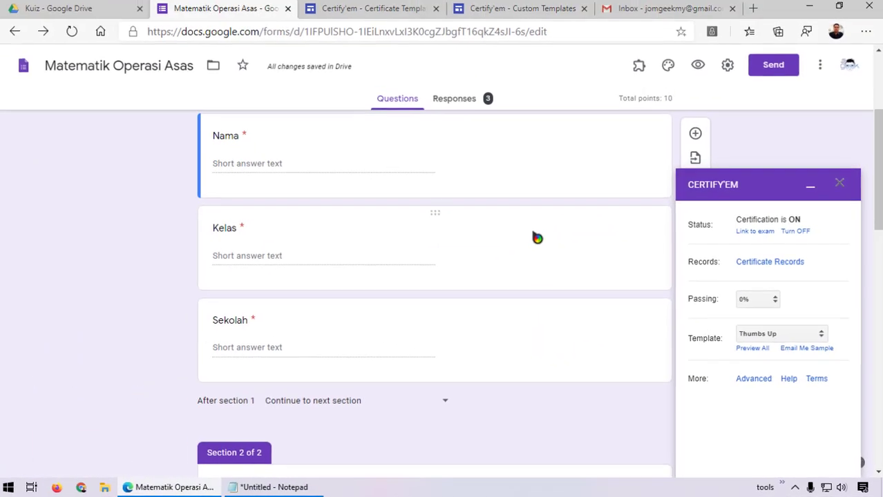
pyautogui.click(98, 17)
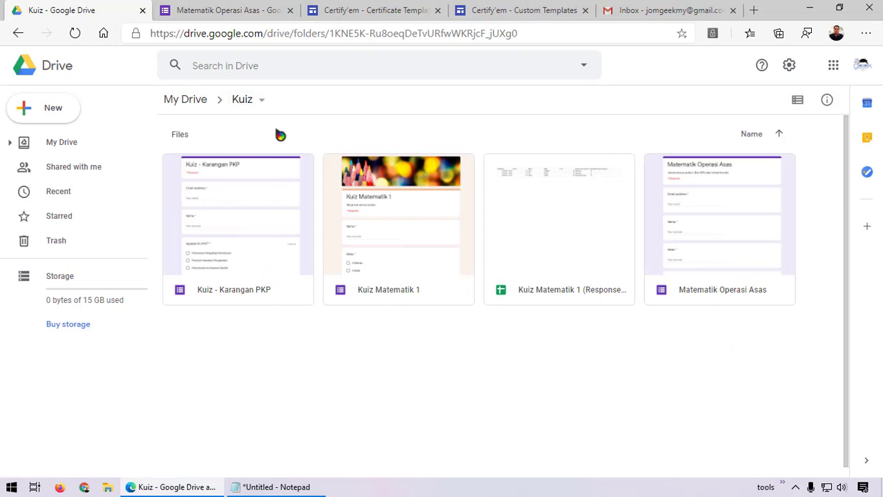
# From the Kuiz folder's right-click menu, create a new blank Google Slides presentation
pyautogui.rightClick(266, 339)
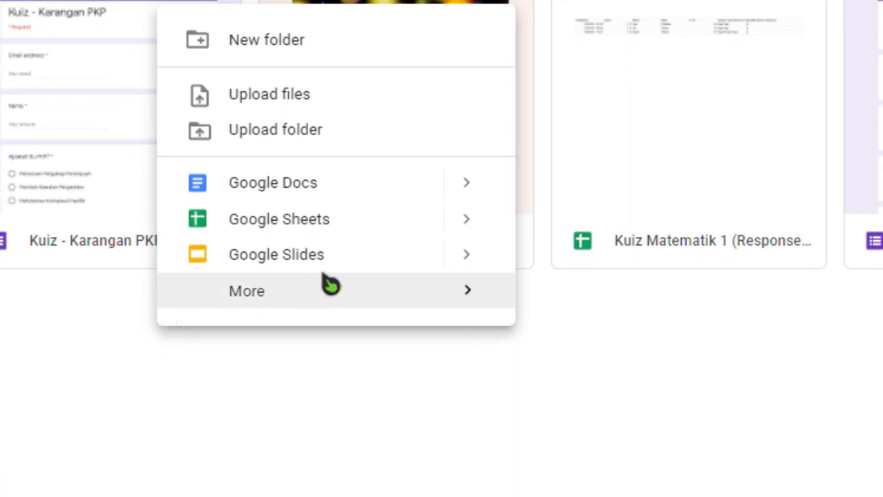
pyautogui.click(467, 261)
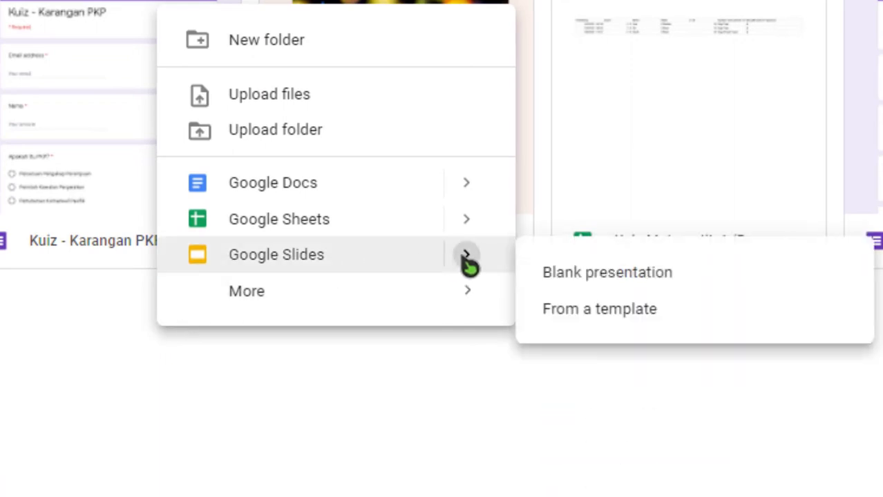
pyautogui.click(589, 282)
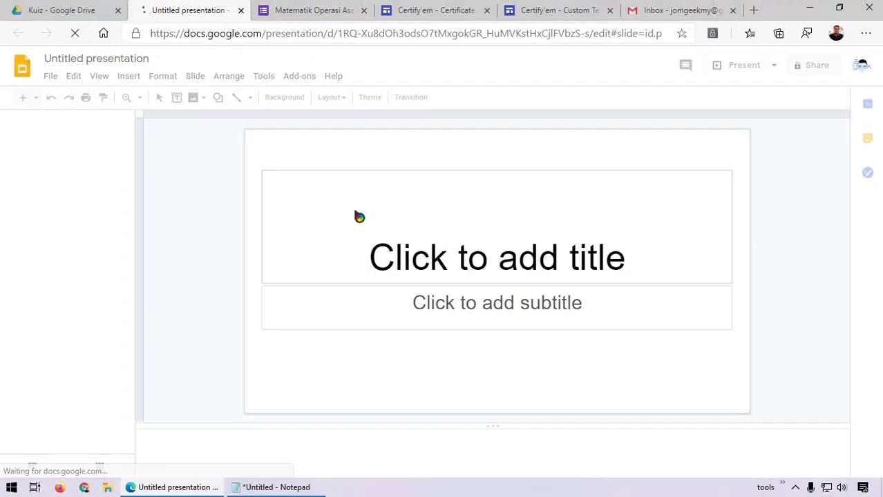
# Rename the presentation to 'Sijil - Kuiz Matematik Asas'
pyautogui.click(102, 59)
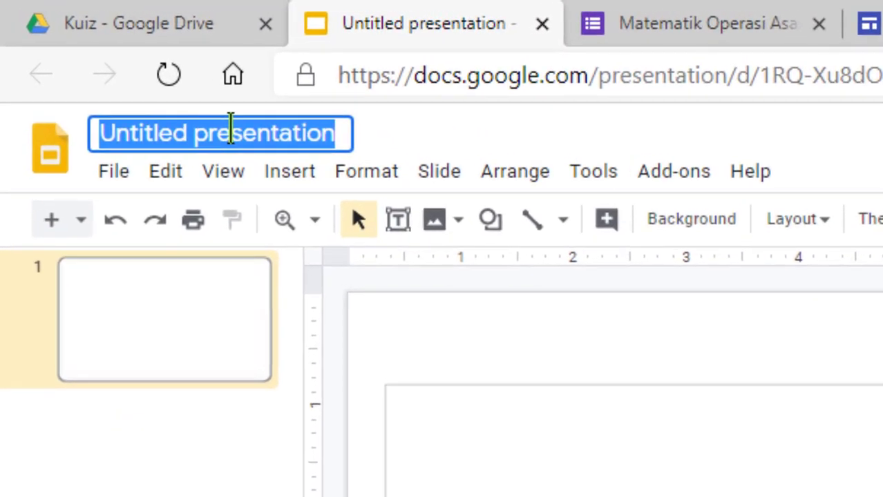
pyautogui.write('Sijil -')
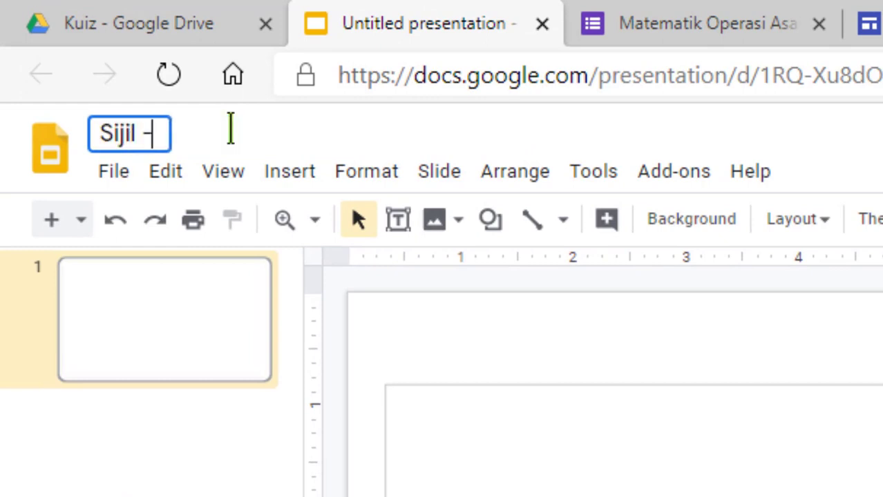
pyautogui.write(' Kuiz Mat')
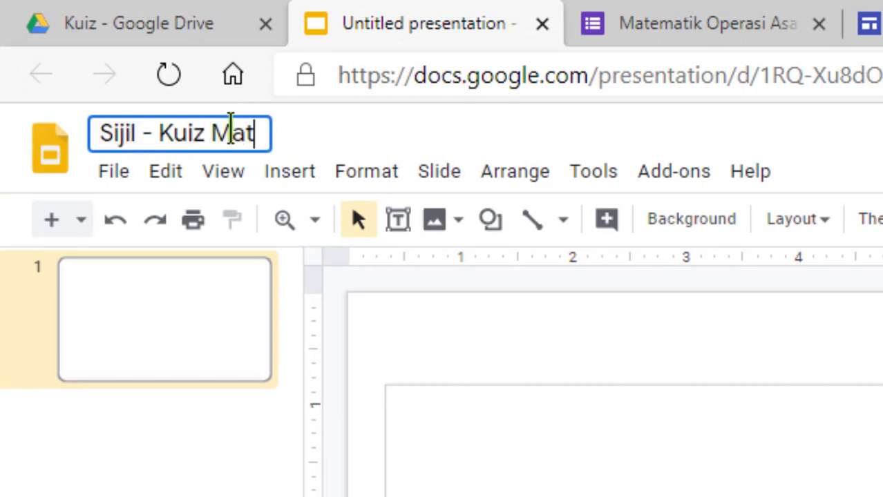
pyautogui.write('ematik Asas')
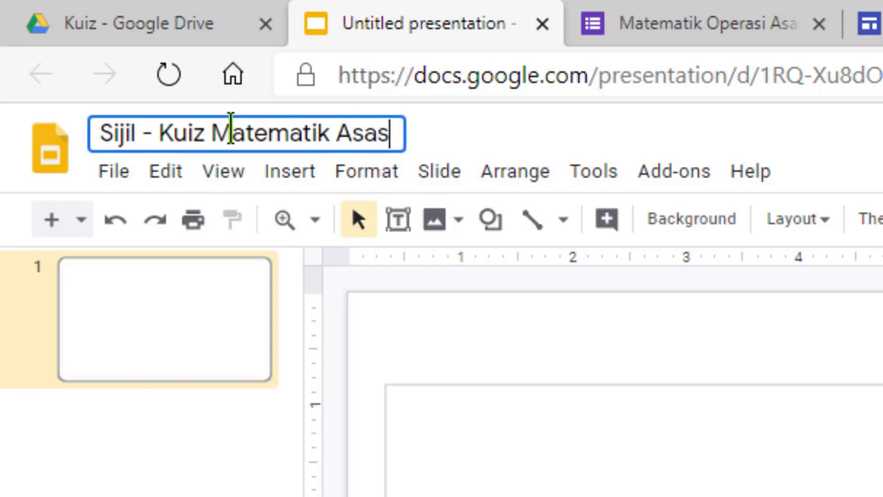
pyautogui.press('Return')
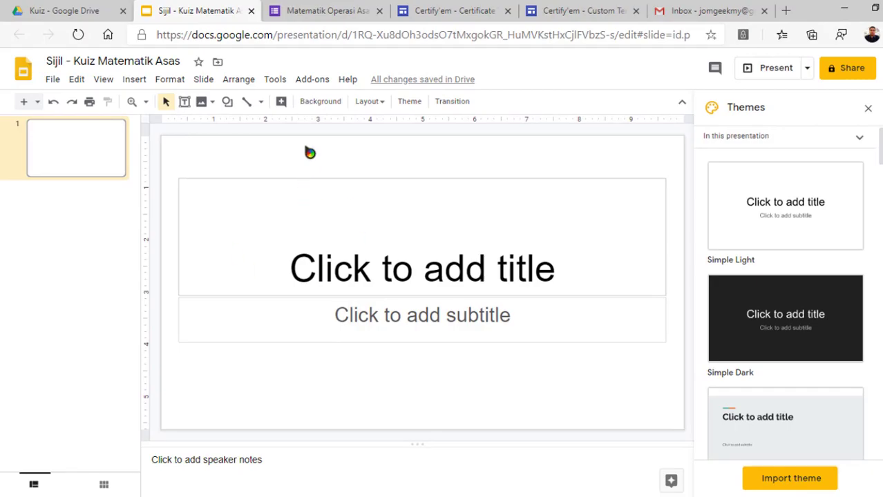
# Open the slide Background image chooser and go to Google Image Search
pyautogui.click(320, 101)
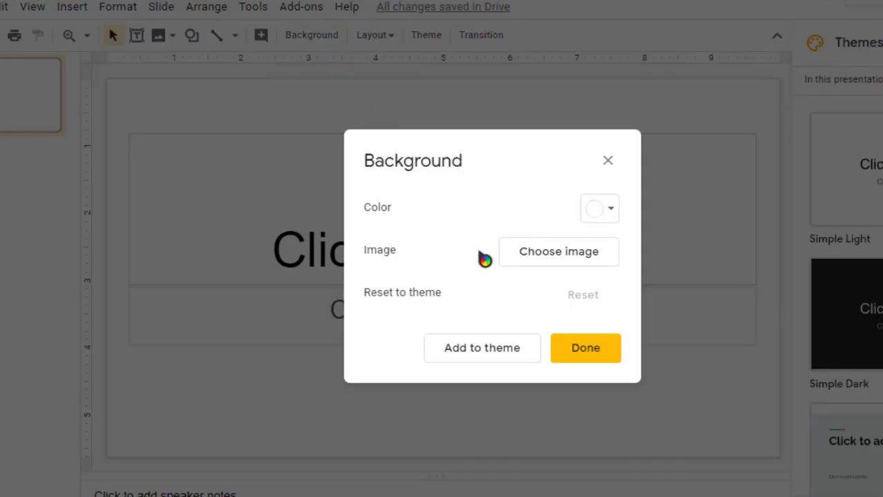
pyautogui.click(568, 254)
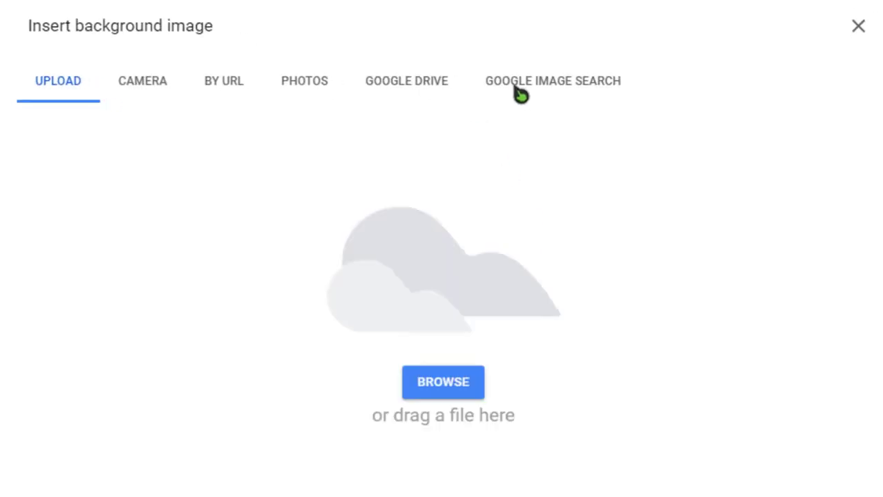
pyautogui.click(520, 90)
pyautogui.click(78, 92)
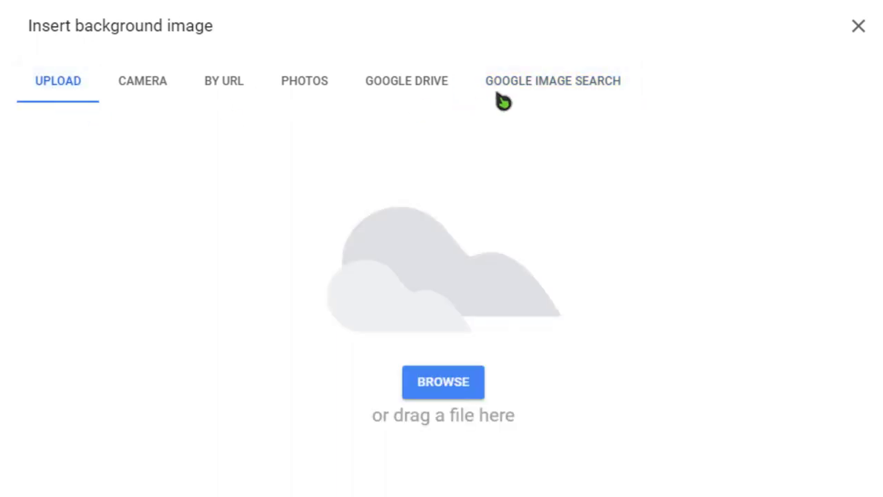
pyautogui.click(520, 90)
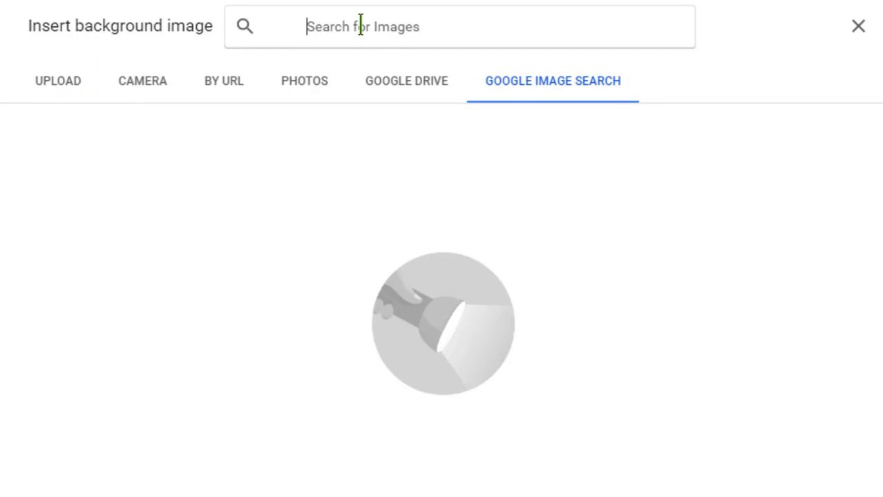
# Search 'certificate frame' and apply the wavy grey frame as the slide background
pyautogui.click(360, 26)
pyautogui.write('certifi')
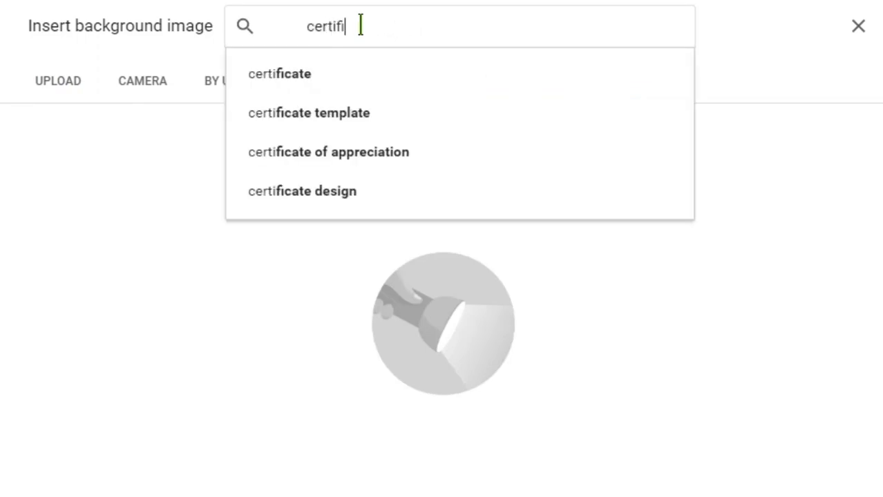
pyautogui.write('cate frame')
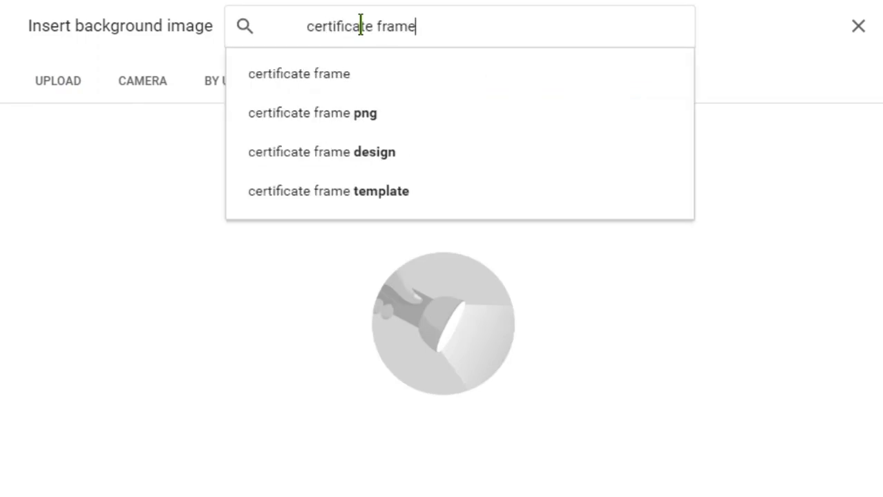
pyautogui.click(323, 76)
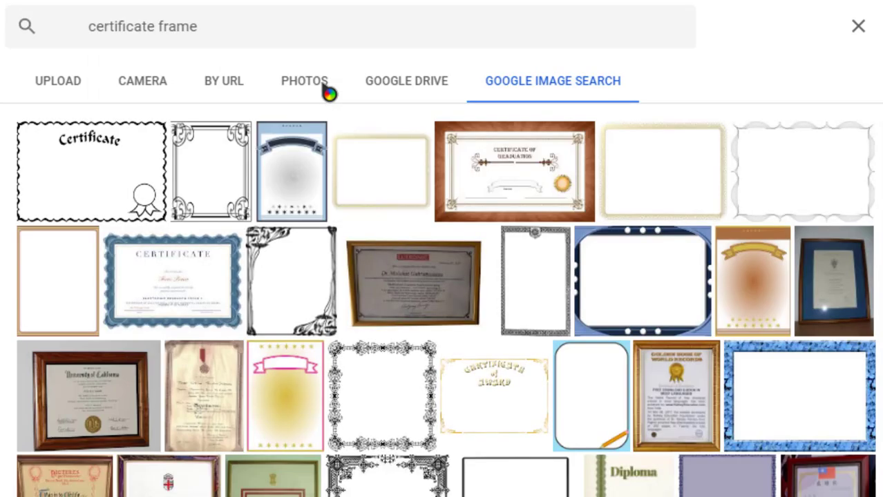
pyautogui.scroll(-3, 611, 221)
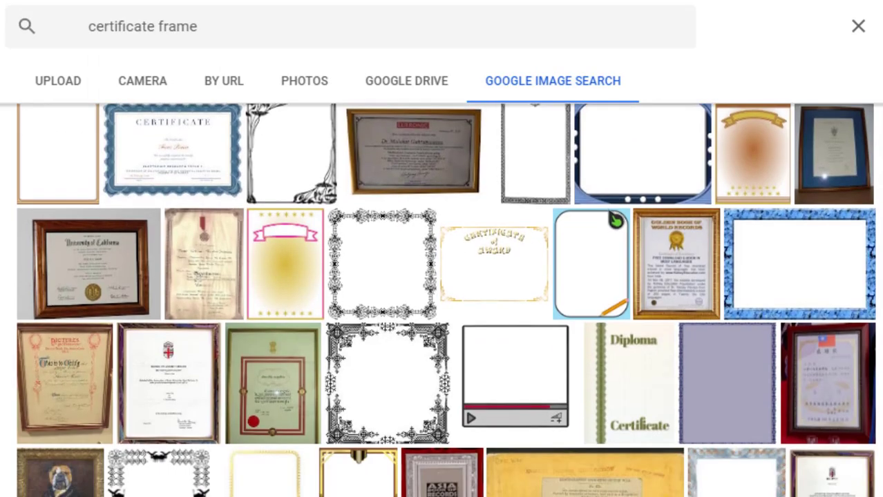
pyautogui.scroll(-3, 613, 220)
pyautogui.scroll(4, 636, 248)
pyautogui.scroll(2, 637, 249)
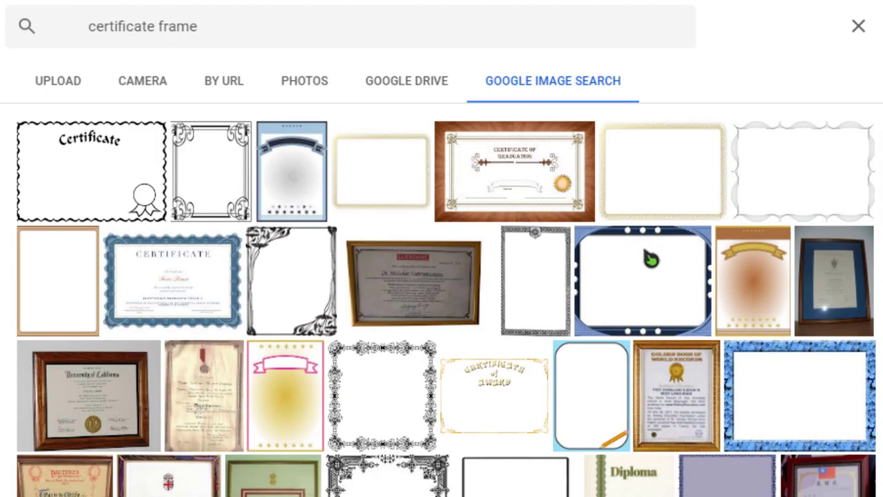
pyautogui.click(778, 167)
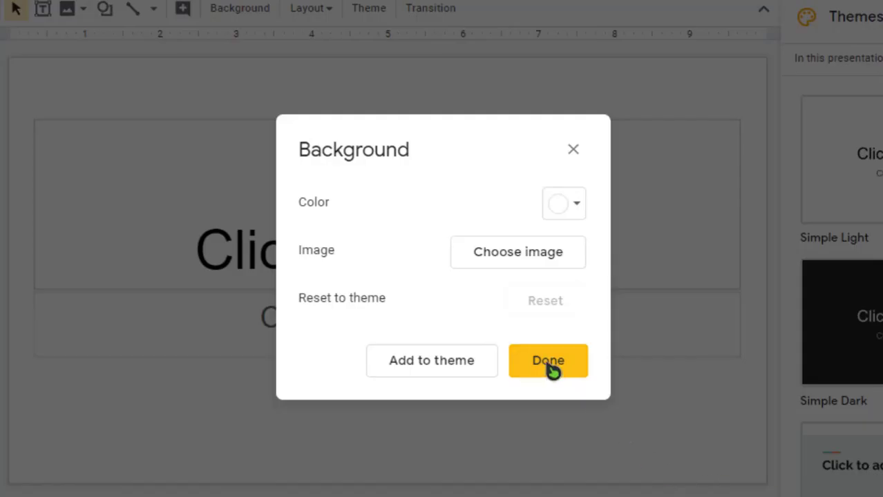
pyautogui.click(550, 366)
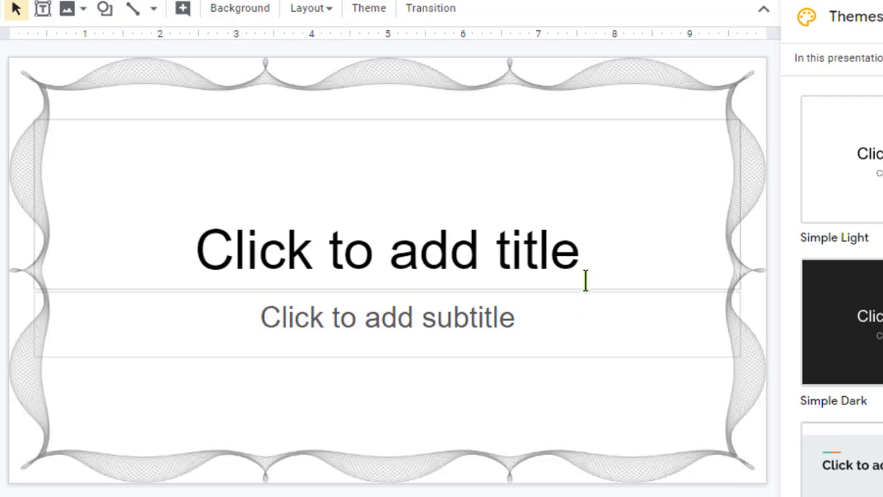
# Shrink the title box toward the top and title it 'Sijil Penyertaan'
pyautogui.click(394, 259)
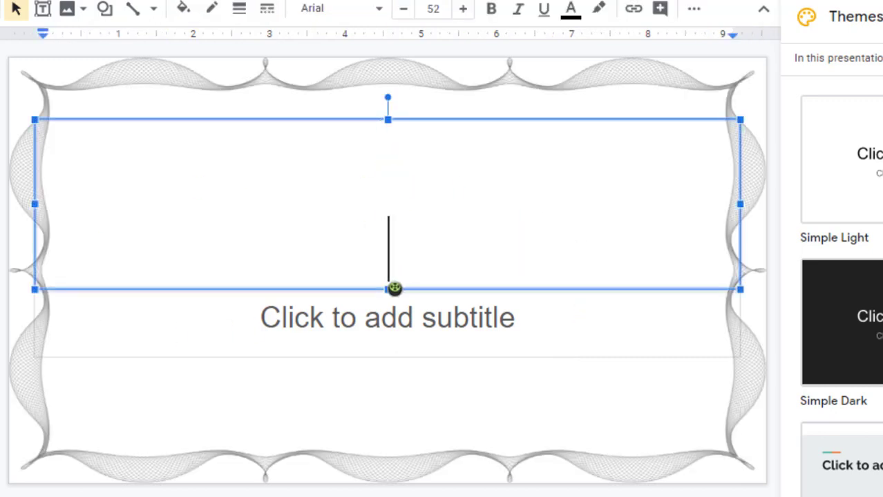
pyautogui.moveTo(389, 290); pyautogui.dragTo(388, 194)
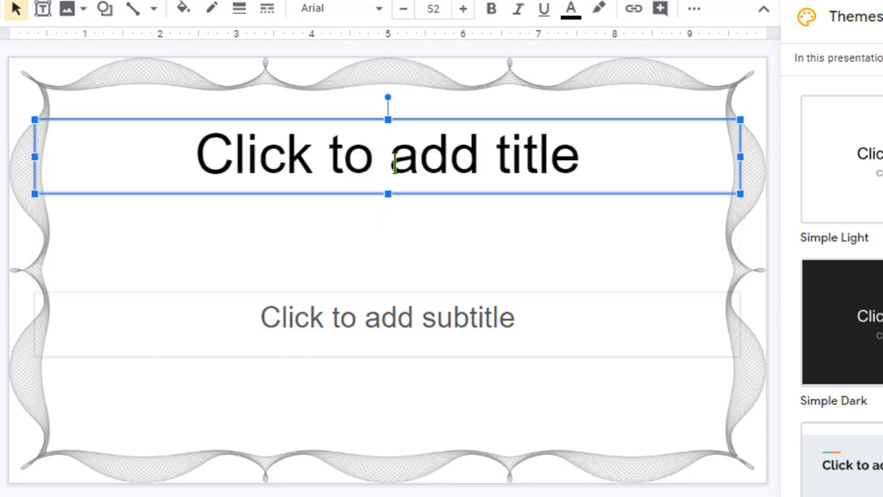
pyautogui.write('Sijil ')
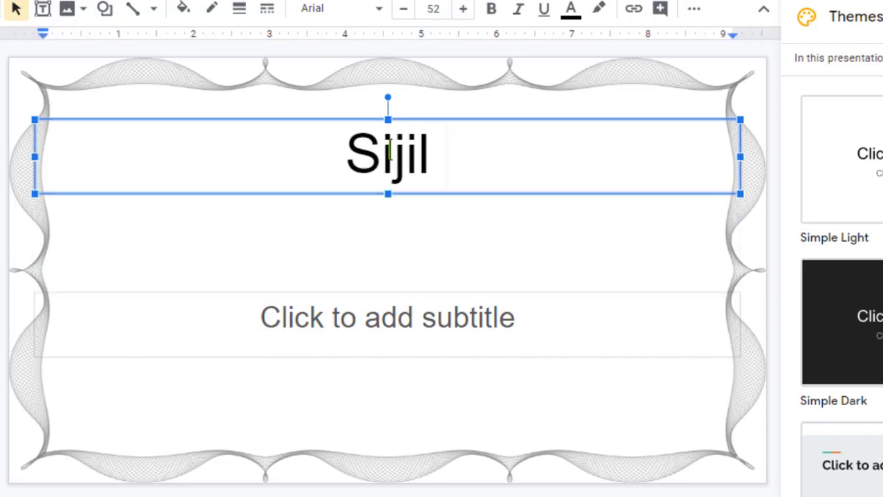
pyautogui.write('Penyertaan')
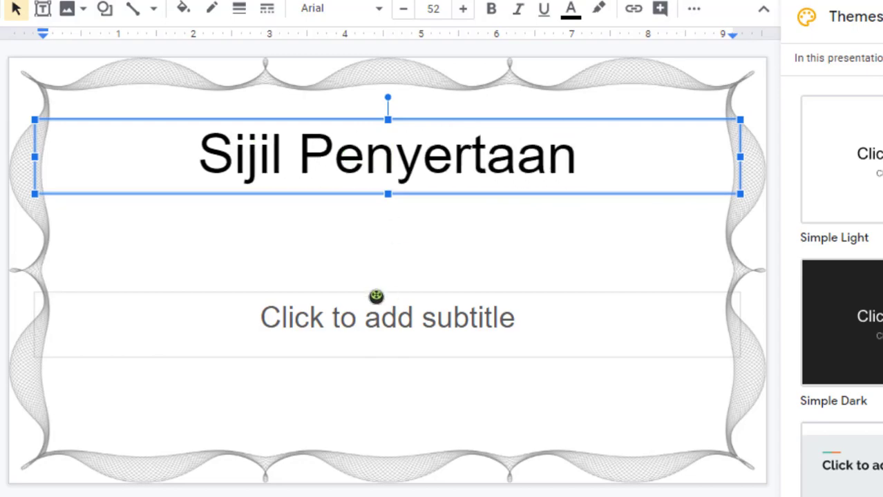
# Begin the subtitle with 'Adalah deng'
pyautogui.click(374, 309)
pyautogui.click(397, 238)
pyautogui.write('A')
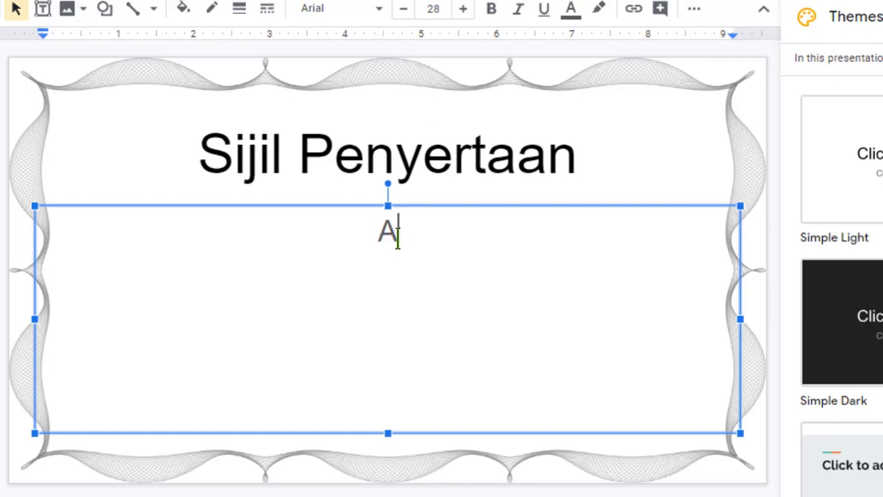
pyautogui.write('dalah deng')
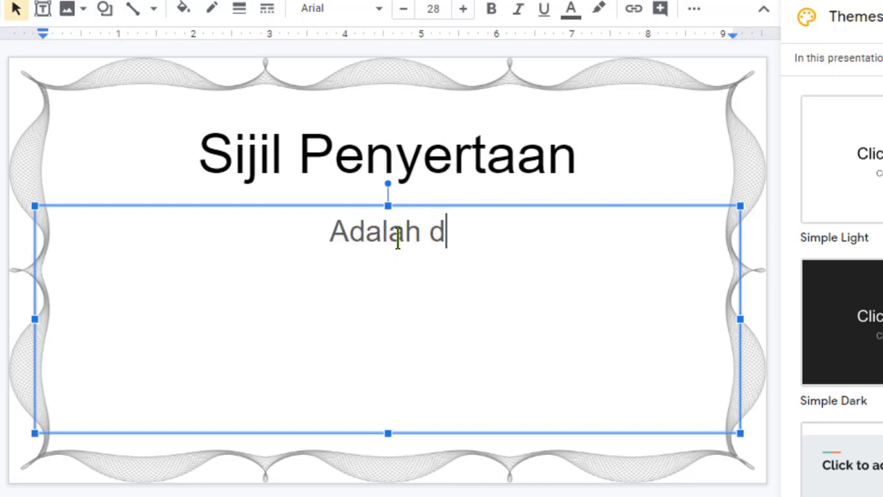